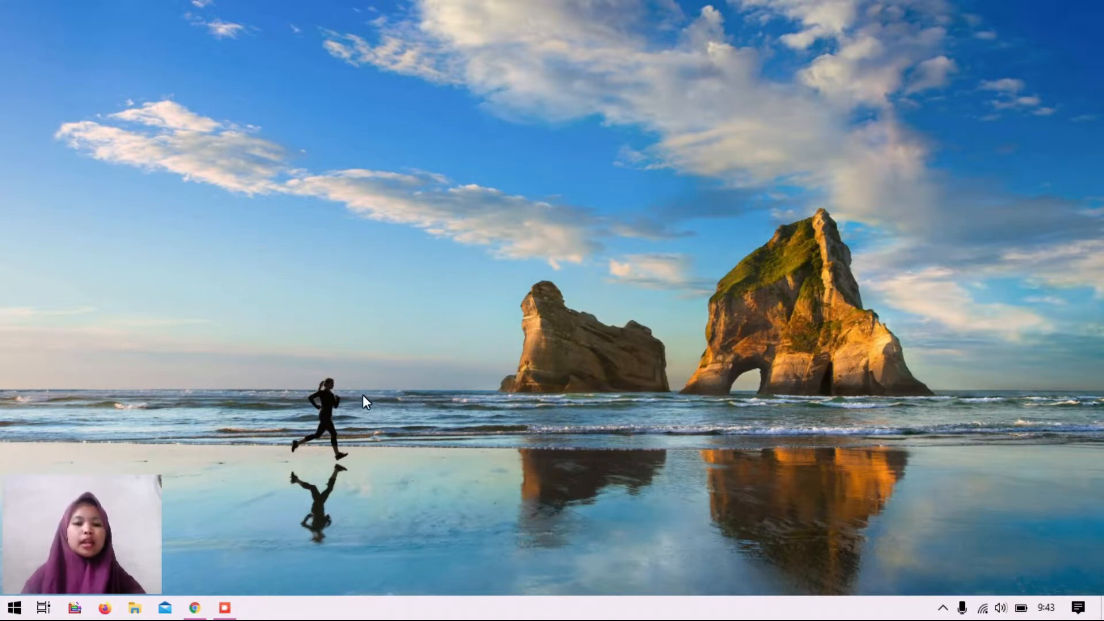
- Open Chrome in a maximized window and go to tinkercad.com
{"action": "left_click", "coordinate": [192, 608]}
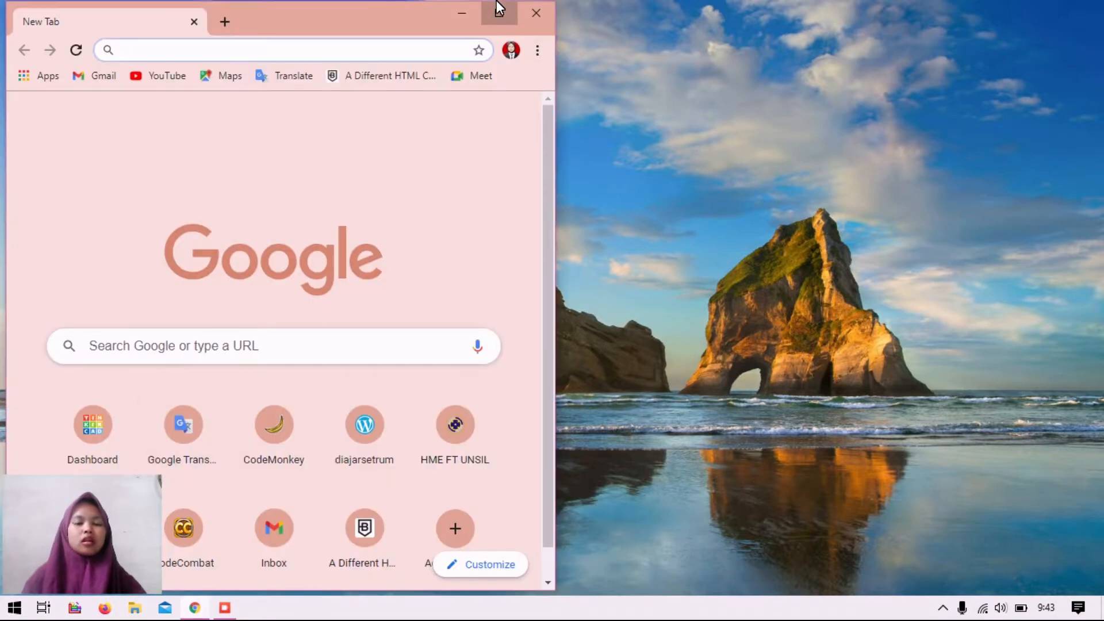
{"action": "left_click", "coordinate": [504, 11]}
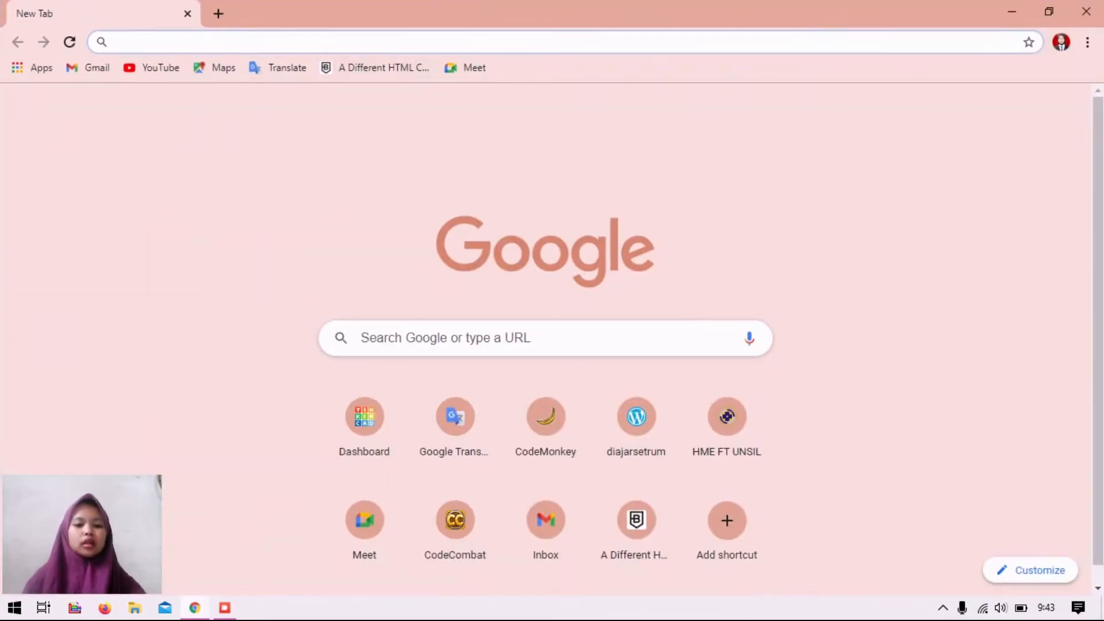
{"action": "type", "text": "tinkercad.com"}
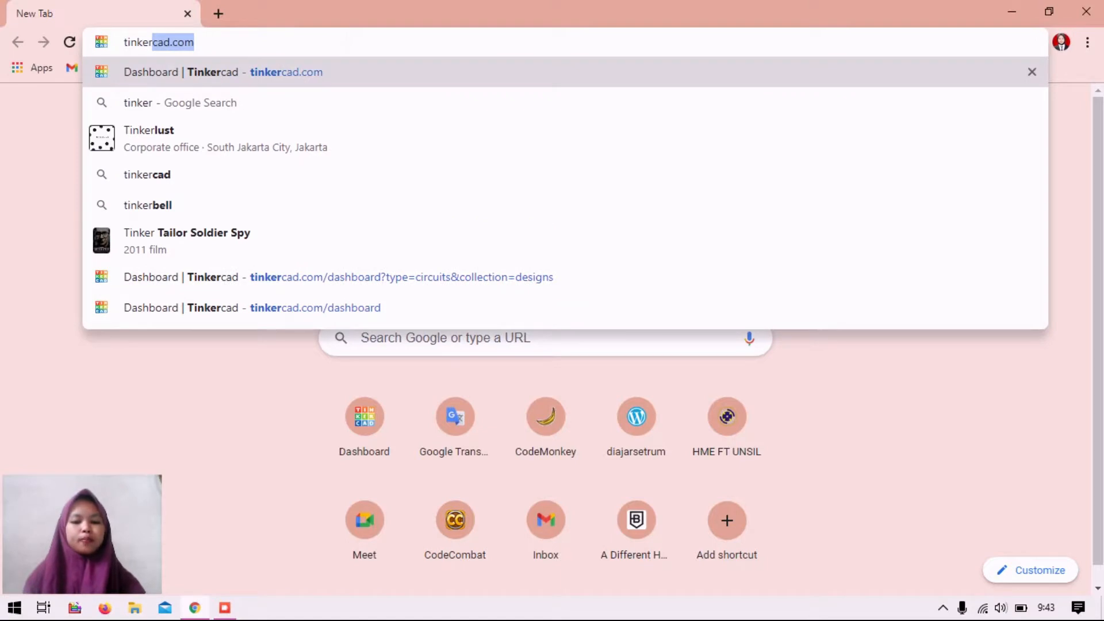
{"action": "key", "text": "Return"}
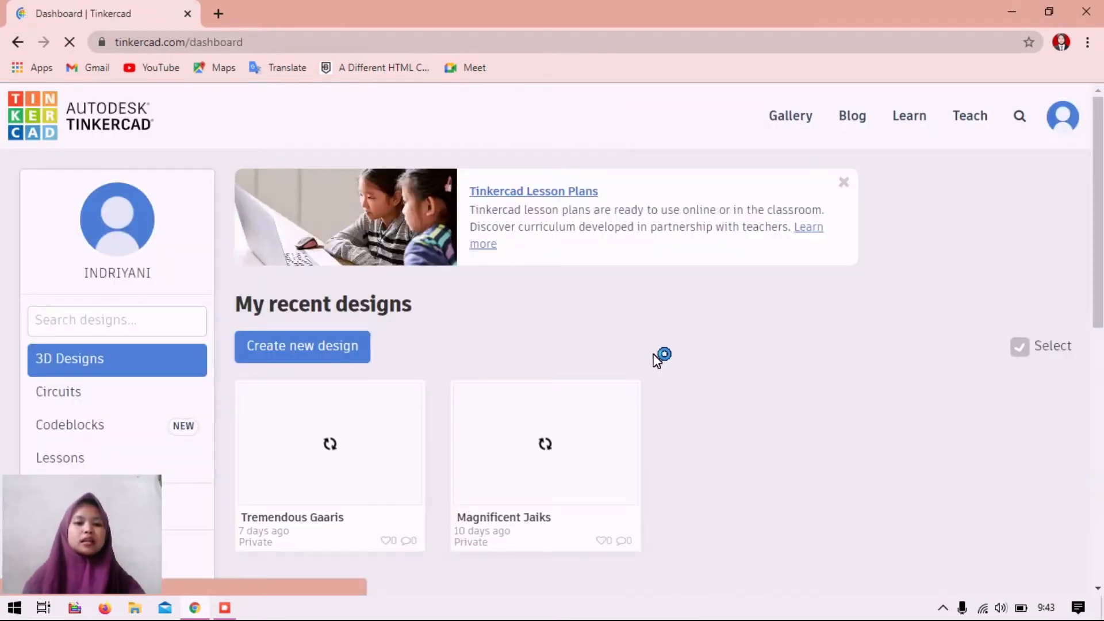
- Create a new circuit from the Circuits section and set the component library to show all components
{"action": "left_click", "coordinate": [106, 392]}
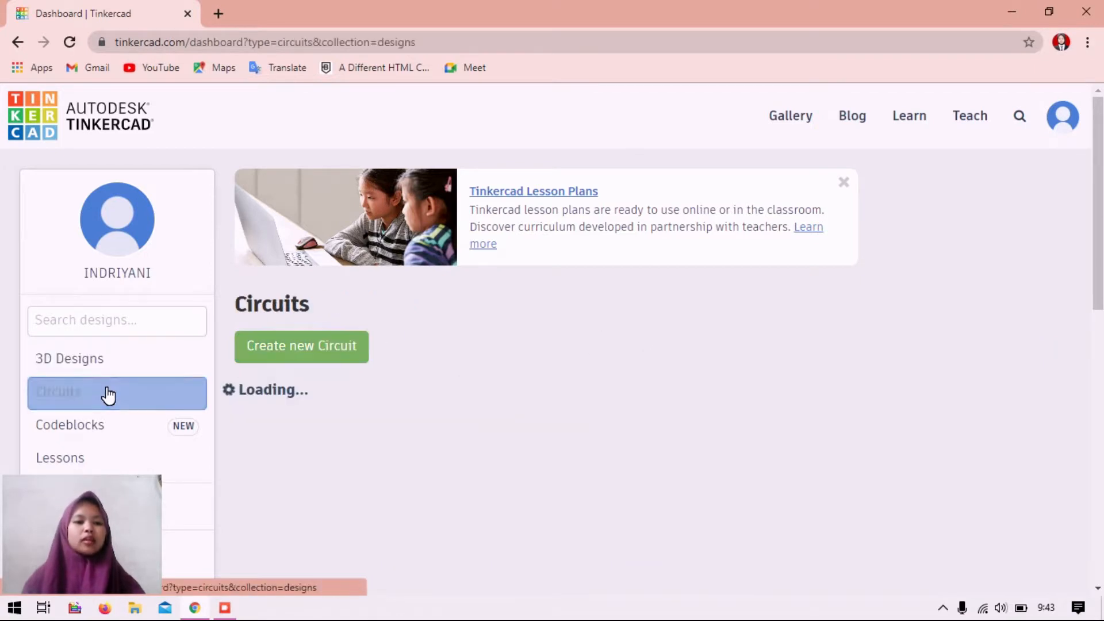
{"action": "left_click", "coordinate": [326, 344]}
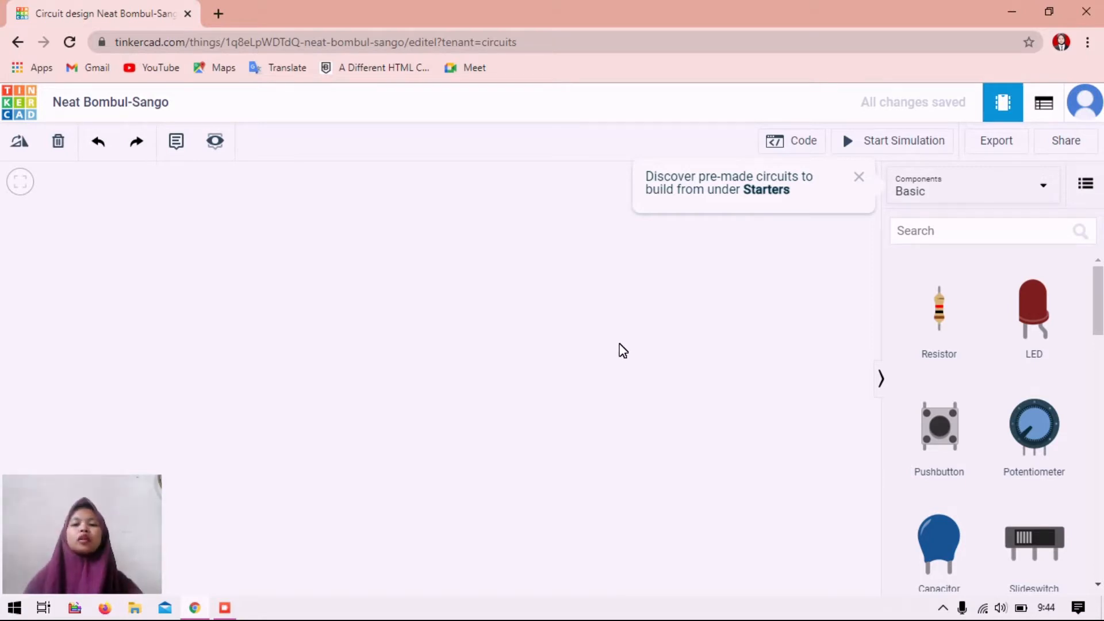
{"action": "left_click", "coordinate": [862, 178]}
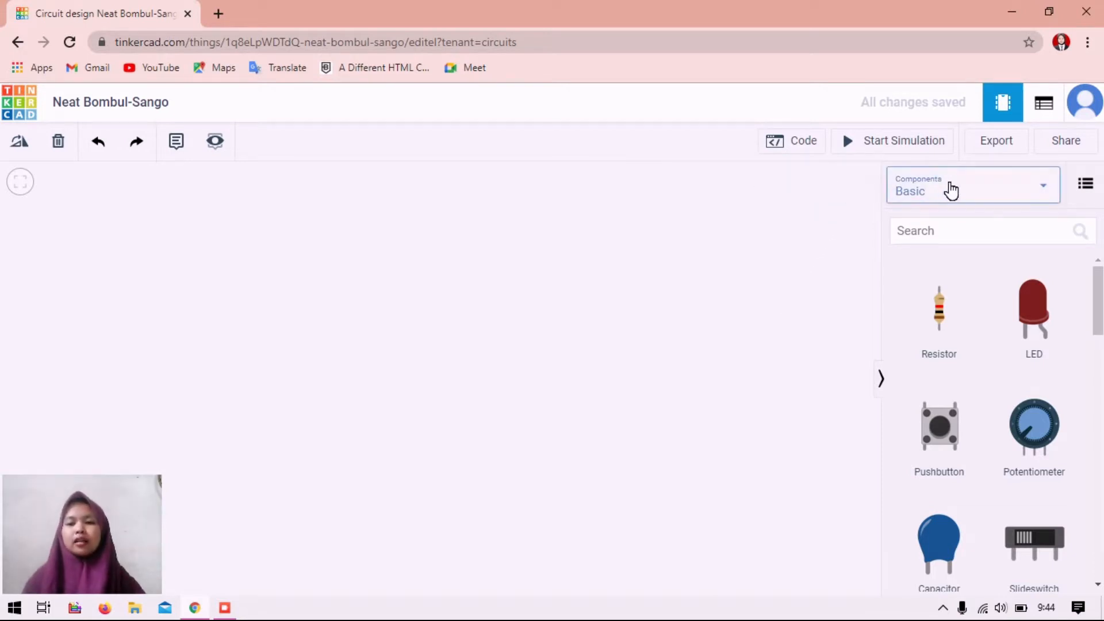
{"action": "left_click", "coordinate": [951, 190]}
{"action": "left_click", "coordinate": [926, 251]}
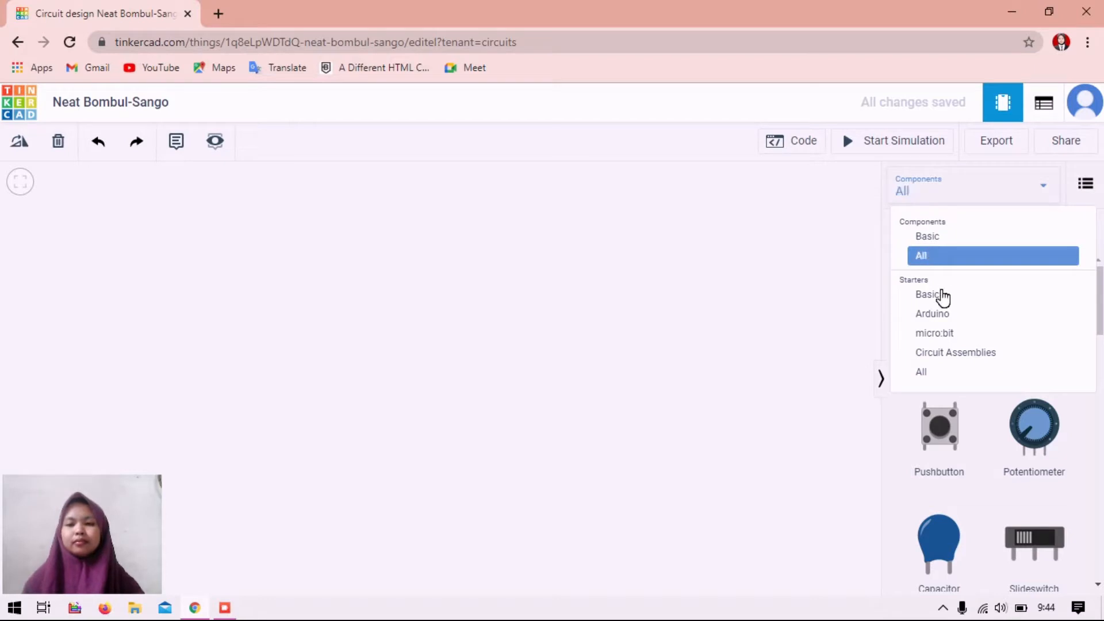
- Place one 1 kΩ resistor in the middle of the workplane and another well to its left
{"action": "left_click_drag", "start_coordinate": [929, 337], "coordinate": [486, 293]}
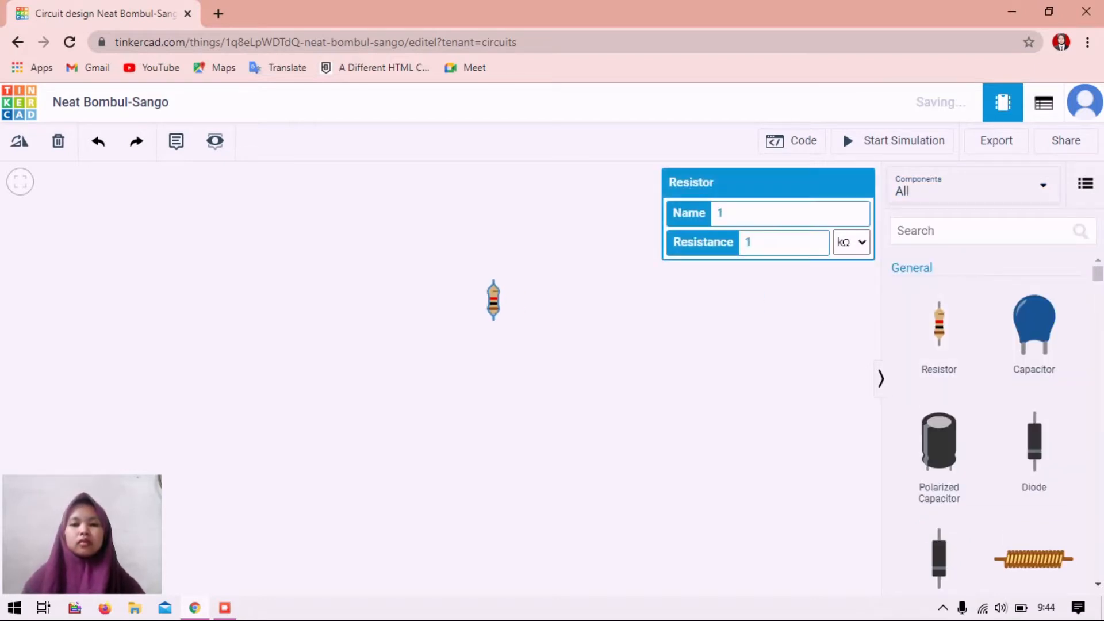
{"action": "left_click", "coordinate": [914, 330]}
{"action": "left_click_drag", "start_coordinate": [936, 320], "coordinate": [207, 293]}
- Place a third resistor just right of the middle one and set its resistance to 200 Ω
{"action": "left_click_drag", "start_coordinate": [937, 327], "coordinate": [578, 303]}
{"action": "type", "text": "200"}
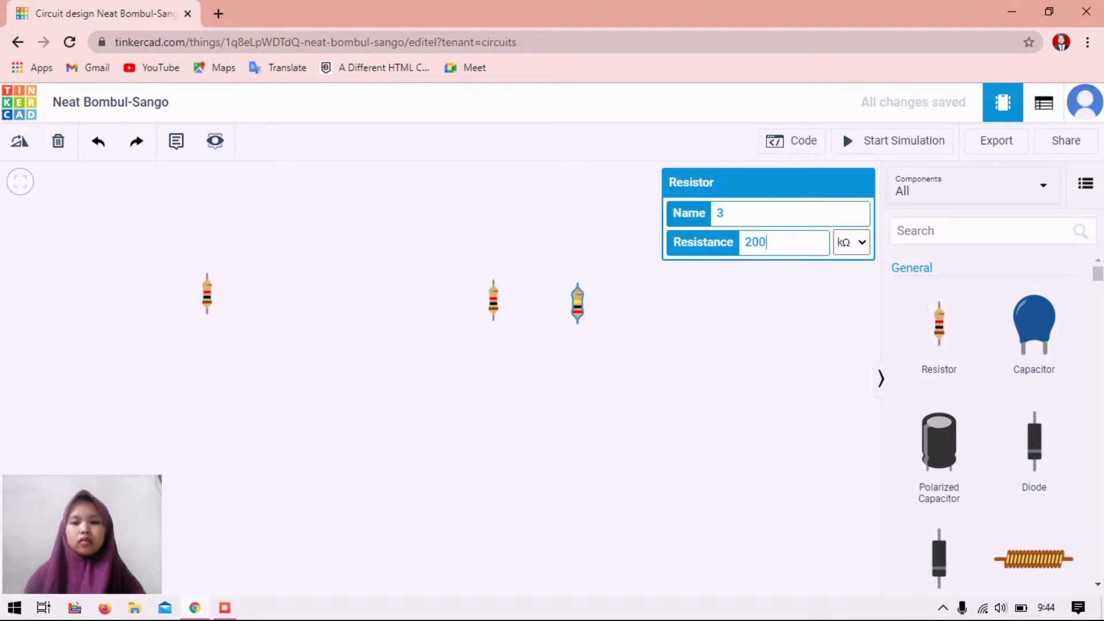
{"action": "left_click", "coordinate": [851, 242]}
{"action": "left_click", "coordinate": [846, 320]}
- Place a fourth resistor just right of the leftmost one and set its resistance unit to Ω
{"action": "left_click_drag", "start_coordinate": [945, 330], "coordinate": [294, 286]}
{"action": "left_click", "coordinate": [840, 244]}
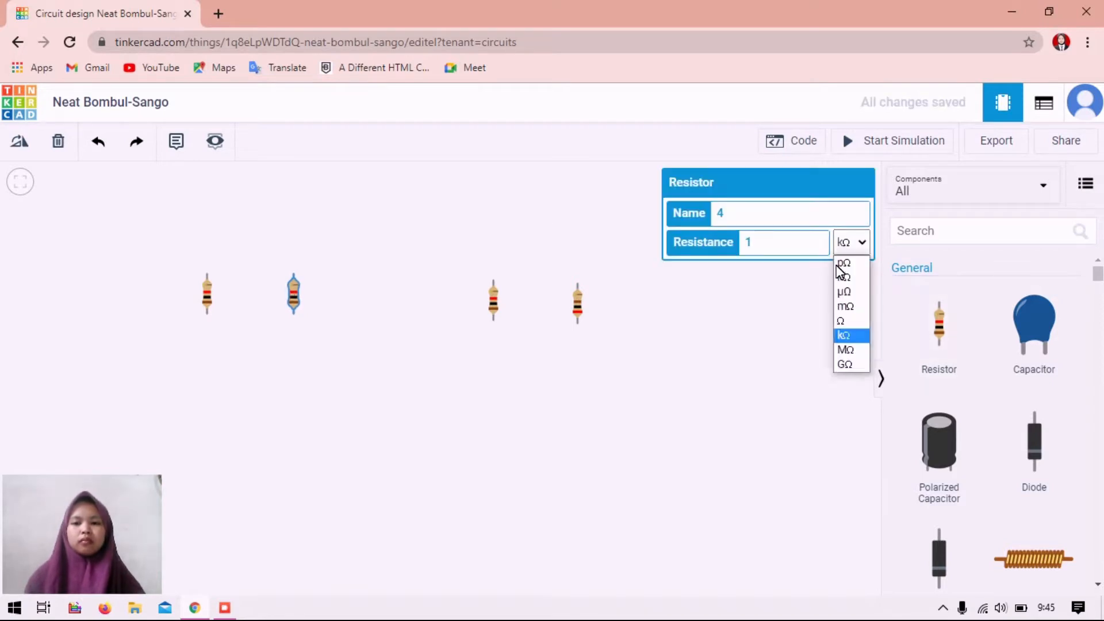
{"action": "left_click", "coordinate": [841, 320]}
- Search the components for "power" and place a power supply below and right of the resistors with voltage 20 and current 5
{"action": "left_click", "coordinate": [977, 230]}
{"action": "type", "text": "power"}
{"action": "key", "text": "Return"}
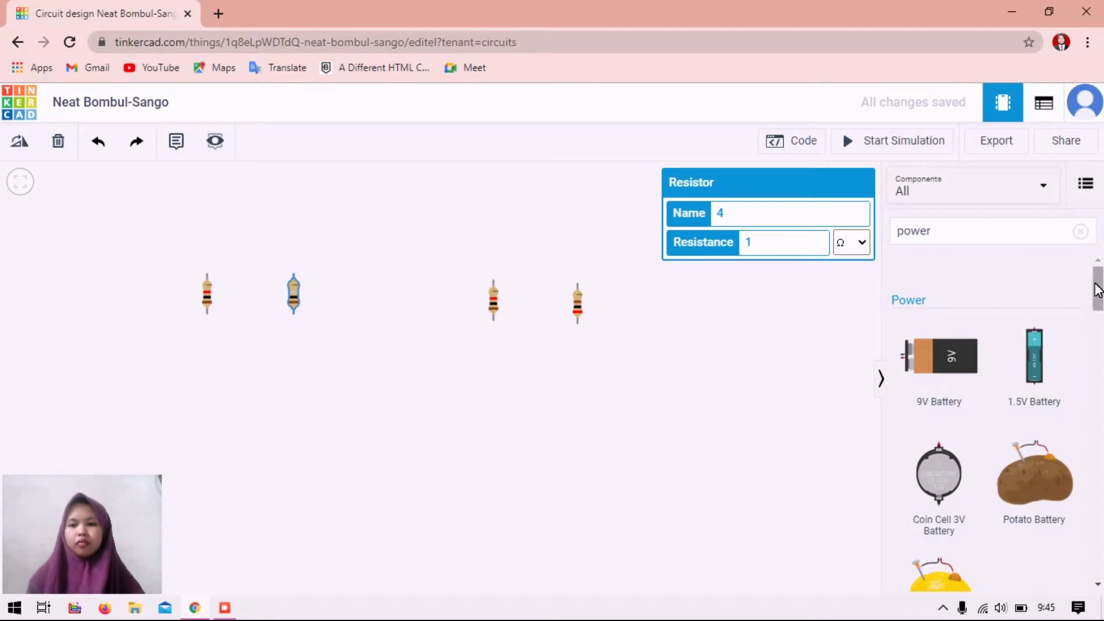
{"action": "left_click_drag", "start_coordinate": [1096, 291], "coordinate": [1096, 357]}
{"action": "left_click_drag", "start_coordinate": [937, 271], "coordinate": [755, 445]}
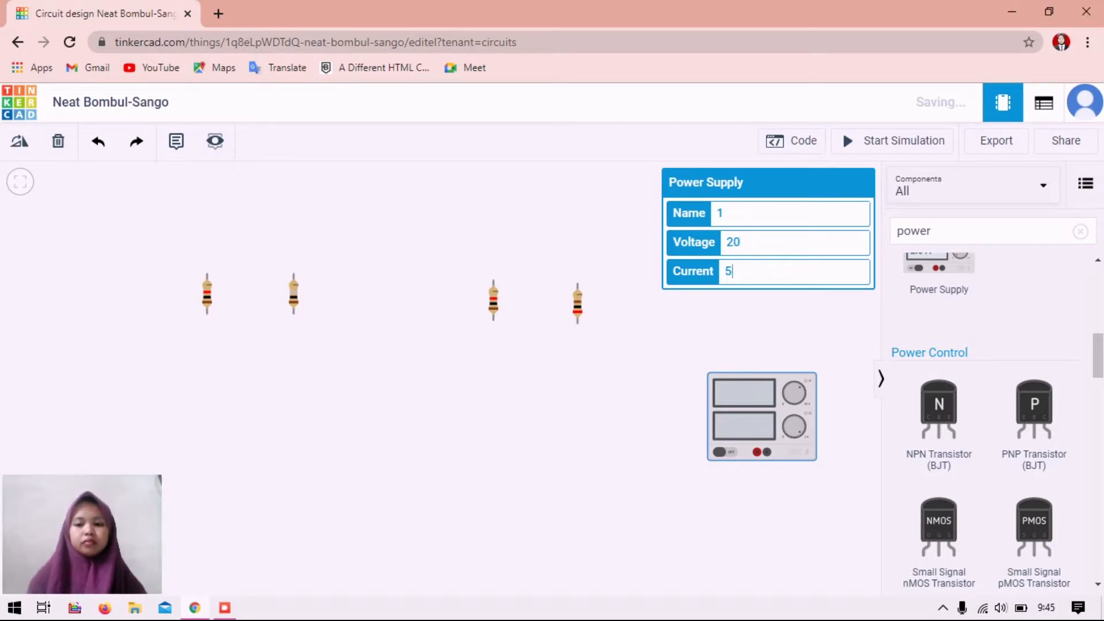
{"action": "left_click", "coordinate": [788, 310]}
- Place a second power supply below and between the two resistor pairs, set its voltage to 20 and edit its current
{"action": "left_click_drag", "start_coordinate": [924, 276], "coordinate": [370, 476]}
{"action": "left_click", "coordinate": [732, 242]}
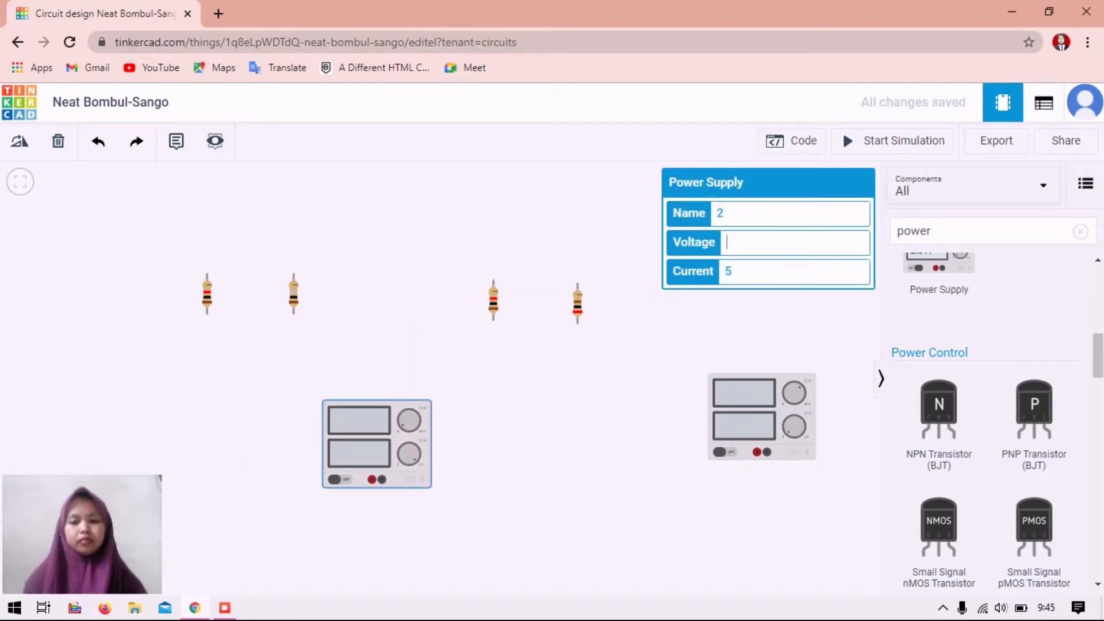
{"action": "key", "text": "Tab"}
{"action": "key", "text": "BackSpace"}
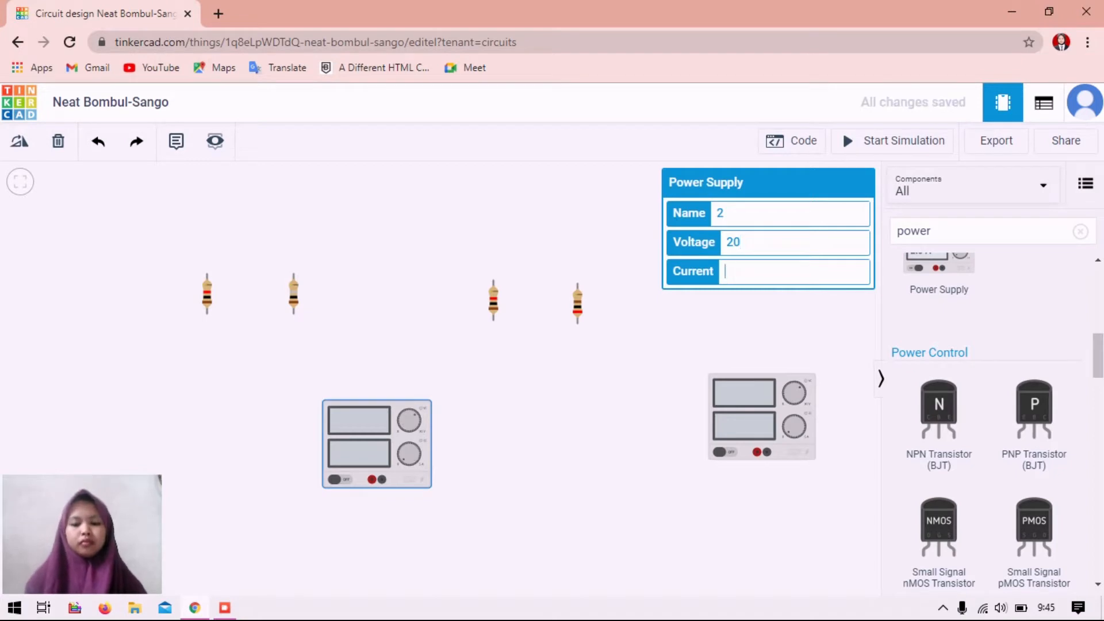
{"action": "left_click", "coordinate": [640, 410]}
- Search the components for "multi" and place four multimeters in a row above the resistors
{"action": "double_click", "coordinate": [977, 231]}
{"action": "key", "text": "BackSpace"}
{"action": "type", "text": "multi"}
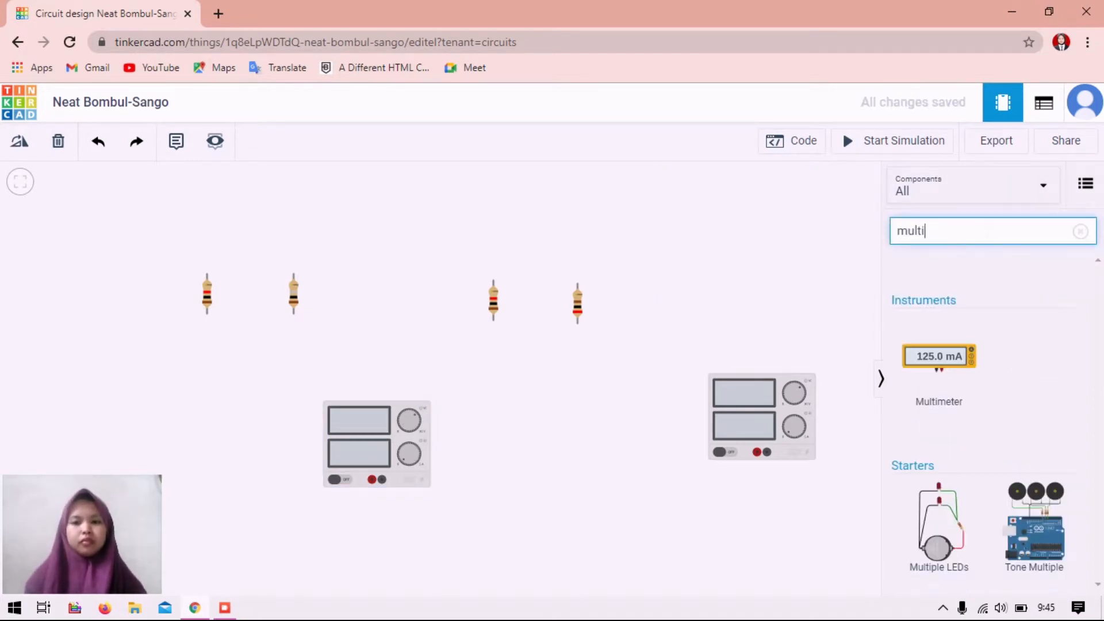
{"action": "left_click_drag", "start_coordinate": [954, 345], "coordinate": [524, 222]}
{"action": "left_click_drag", "start_coordinate": [920, 348], "coordinate": [139, 231]}
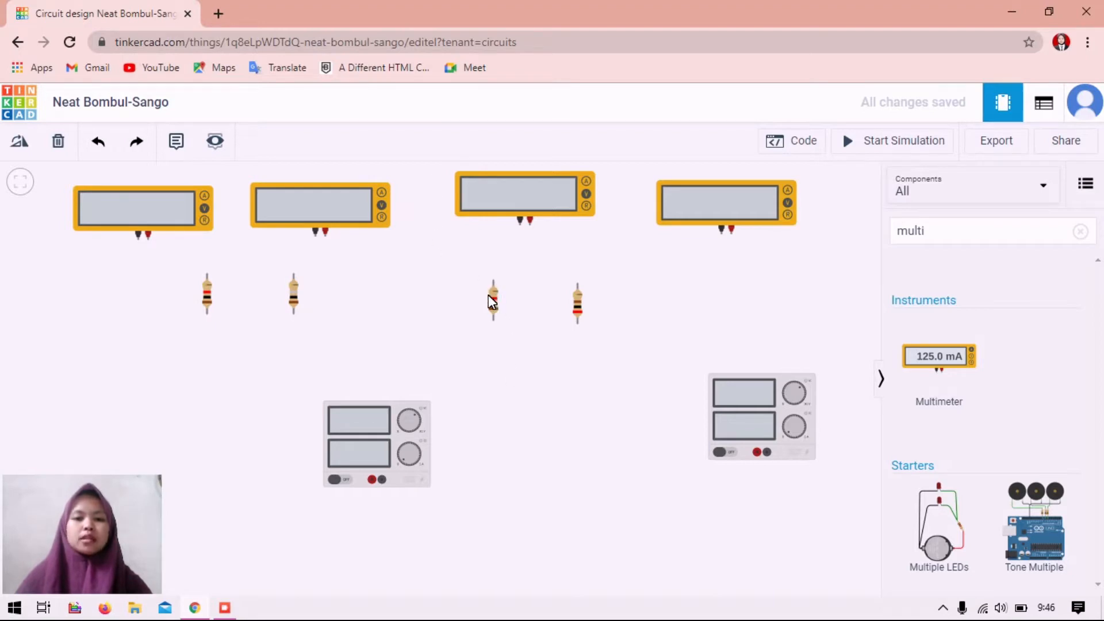
- Rotate the 1 kΩ resistor of the right-hand pair to horizontal
{"action": "left_click", "coordinate": [490, 297]}
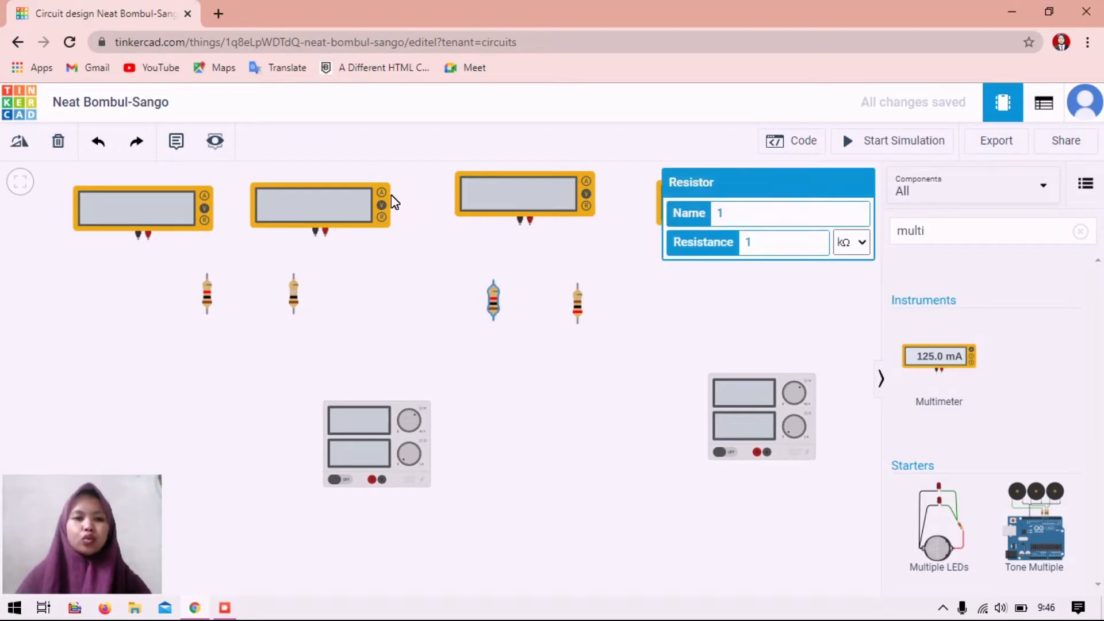
{"action": "left_click", "coordinate": [19, 143]}
{"action": "left_click", "coordinate": [18, 143]}
{"action": "left_click", "coordinate": [18, 144]}
- Rotate the 200 Ω resistor of the right-hand pair to horizontal and shift it right, in line with the 1 kΩ resistor
{"action": "left_click", "coordinate": [577, 303]}
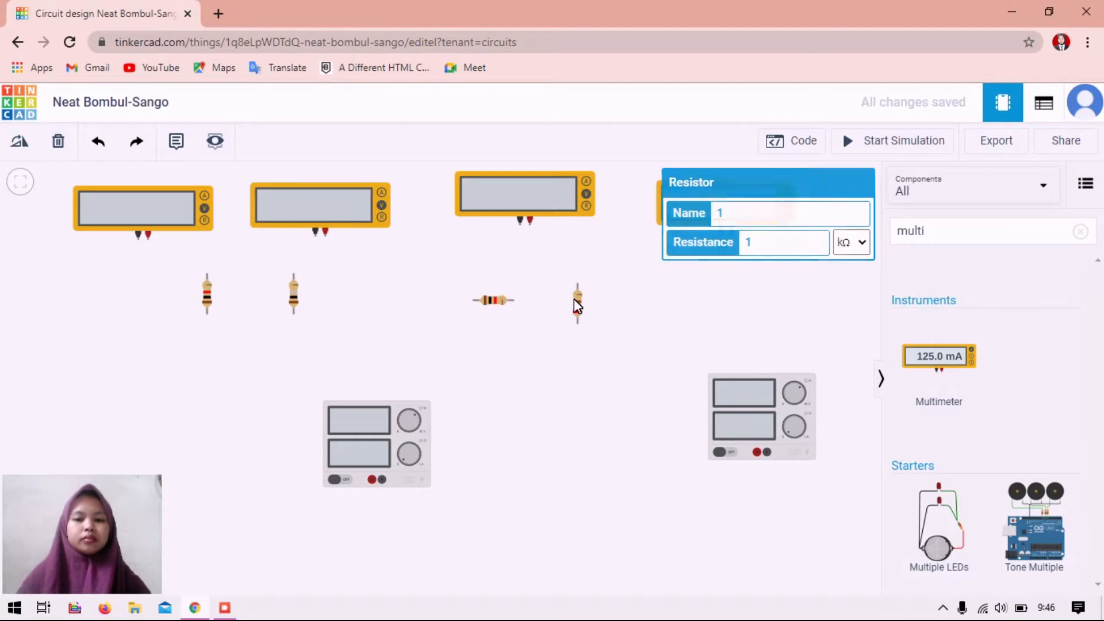
{"action": "left_click", "coordinate": [18, 143]}
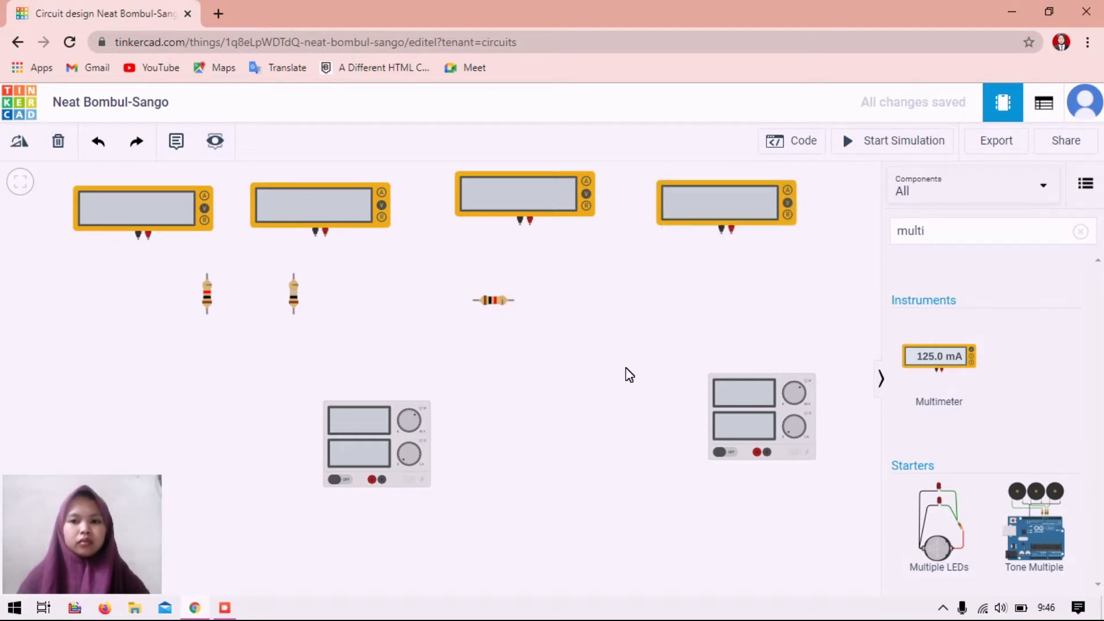
{"action": "left_click", "coordinate": [575, 296]}
{"action": "left_click", "coordinate": [19, 141]}
{"action": "left_click_drag", "start_coordinate": [606, 295], "coordinate": [606, 291]}
- Connect the facing ends of the two horizontal resistors with a green wire
{"action": "left_click", "coordinate": [509, 293]}
{"action": "left_click", "coordinate": [586, 299]}
{"action": "left_click", "coordinate": [467, 296]}
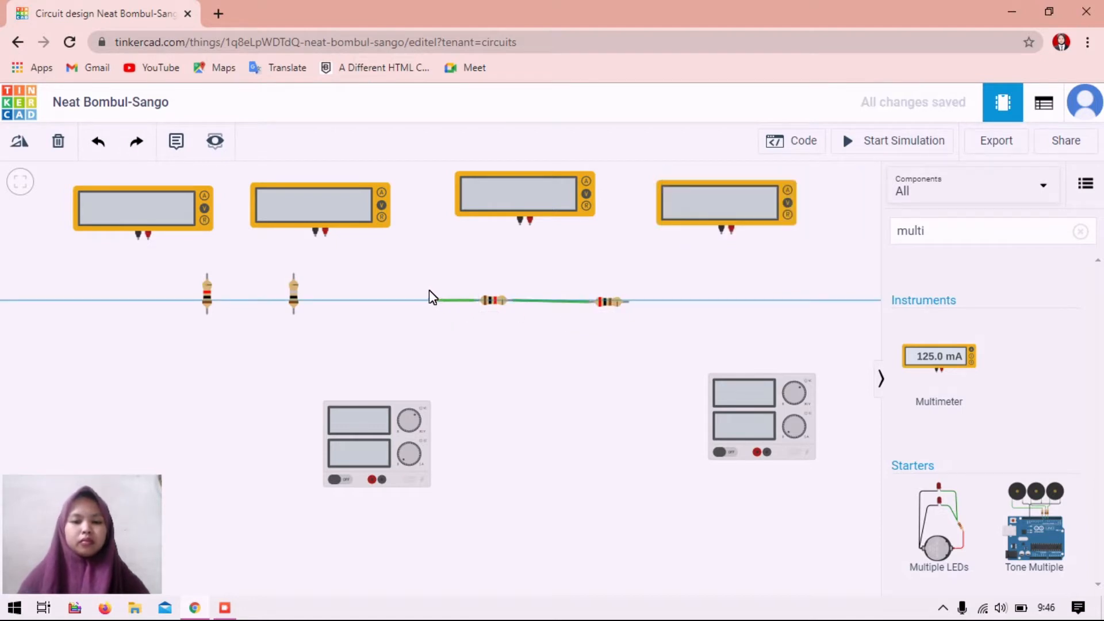
{"action": "key", "text": "Escape"}
- Wire the free left end of the series pair to the right power supply's negative terminal and colour the wire black
{"action": "left_click", "coordinate": [467, 300]}
{"action": "left_click", "coordinate": [457, 299]}
{"action": "left_click", "coordinate": [460, 520]}
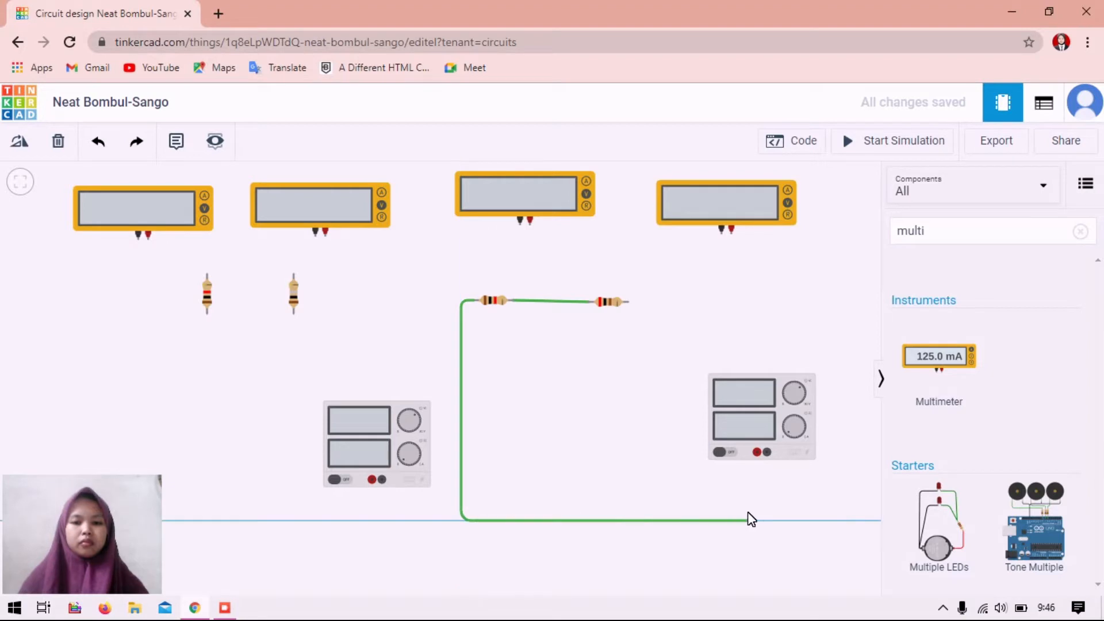
{"action": "left_click", "coordinate": [771, 520]}
{"action": "left_click", "coordinate": [765, 452]}
{"action": "left_click", "coordinate": [847, 214]}
{"action": "left_click", "coordinate": [807, 231]}
- Wire the free right end of the series pair to the right power supply's positive terminal and colour the wire red
{"action": "left_click", "coordinate": [627, 302]}
{"action": "left_click", "coordinate": [650, 302]}
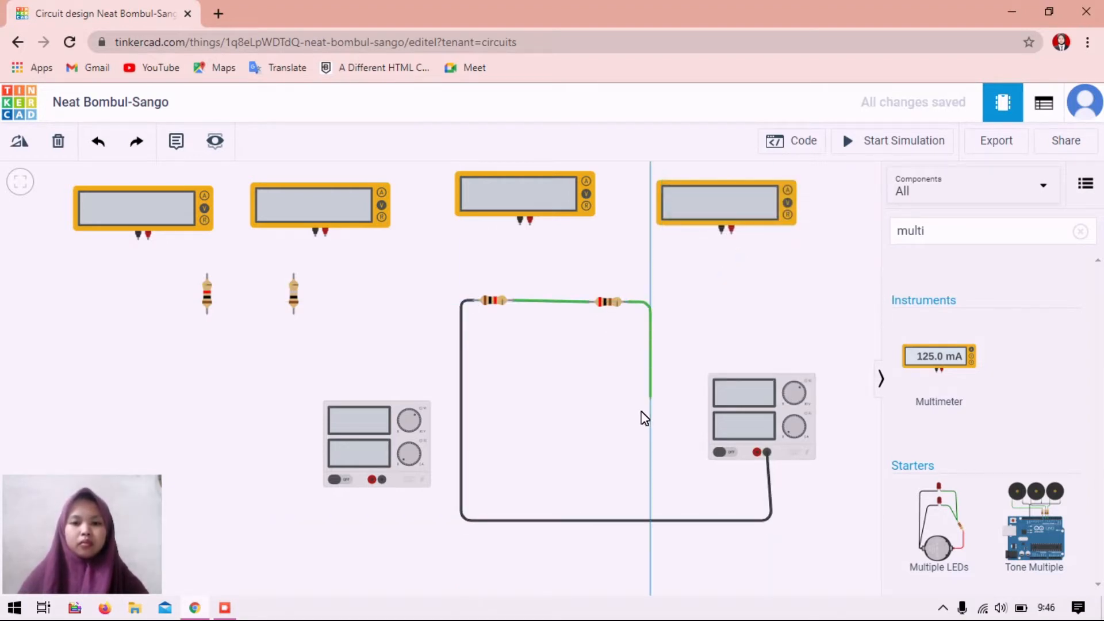
{"action": "left_click", "coordinate": [648, 483]}
{"action": "left_click", "coordinate": [756, 484]}
{"action": "left_click", "coordinate": [757, 452]}
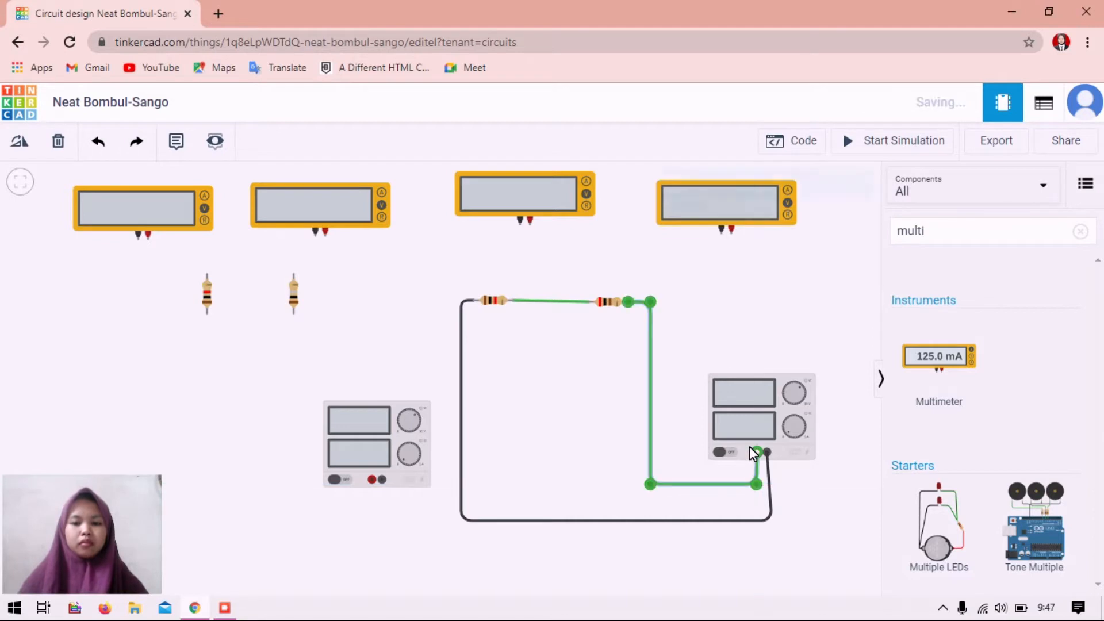
{"action": "left_click", "coordinate": [765, 213]}
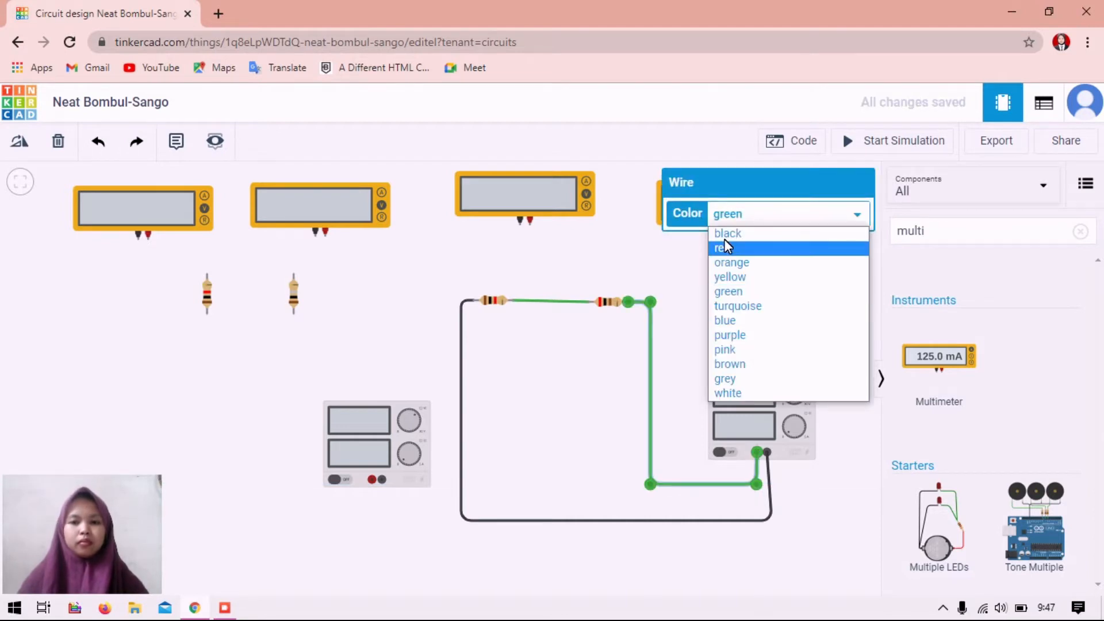
{"action": "left_click", "coordinate": [724, 241]}
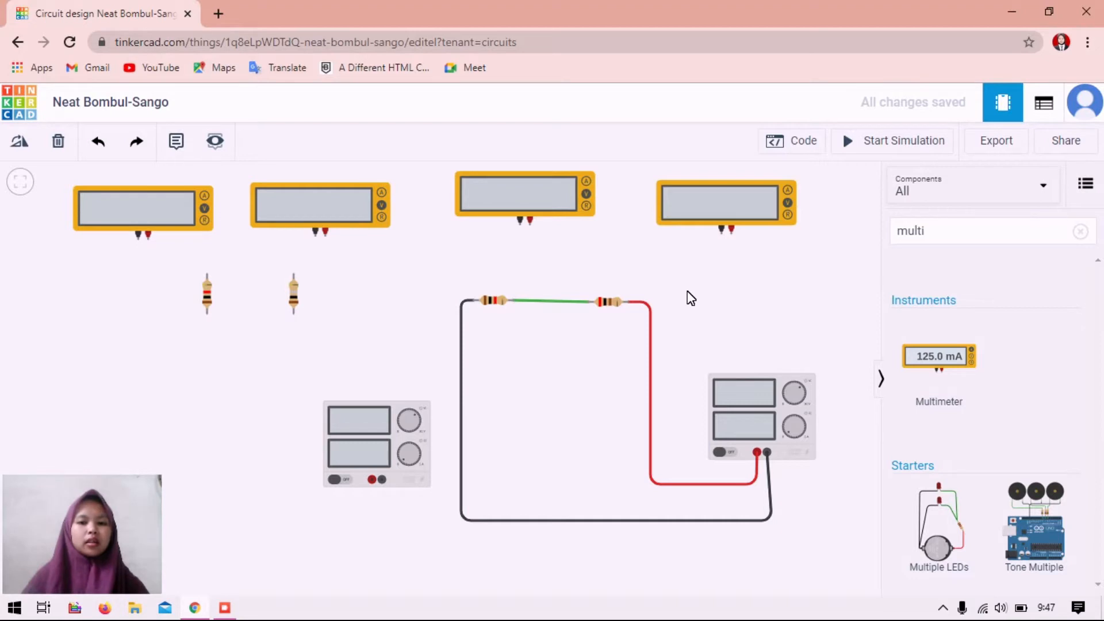
- Set the left pair's second resistor to 200 Ω, and reposition and rotate the leftmost resistor to horizontal
{"action": "left_click", "coordinate": [294, 291]}
{"action": "type", "text": "200"}
{"action": "left_click", "coordinate": [194, 284]}
{"action": "mouse_move", "coordinate": [194, 285]}
{"action": "left_mouse_down"}
{"action": "mouse_move", "coordinate": [253, 248]}
{"action": "mouse_move", "coordinate": [207, 284]}
{"action": "mouse_move", "coordinate": [186, 318]}
{"action": "mouse_move", "coordinate": [197, 298]}
{"action": "left_mouse_up"}
{"action": "left_click", "coordinate": [21, 140]}
- Rotate the 200 Ω resistor of the left pair to horizontal and place it directly below the 1 kΩ resistor
{"action": "left_click", "coordinate": [306, 277]}
{"action": "left_click", "coordinate": [21, 140]}
{"action": "left_click", "coordinate": [22, 140]}
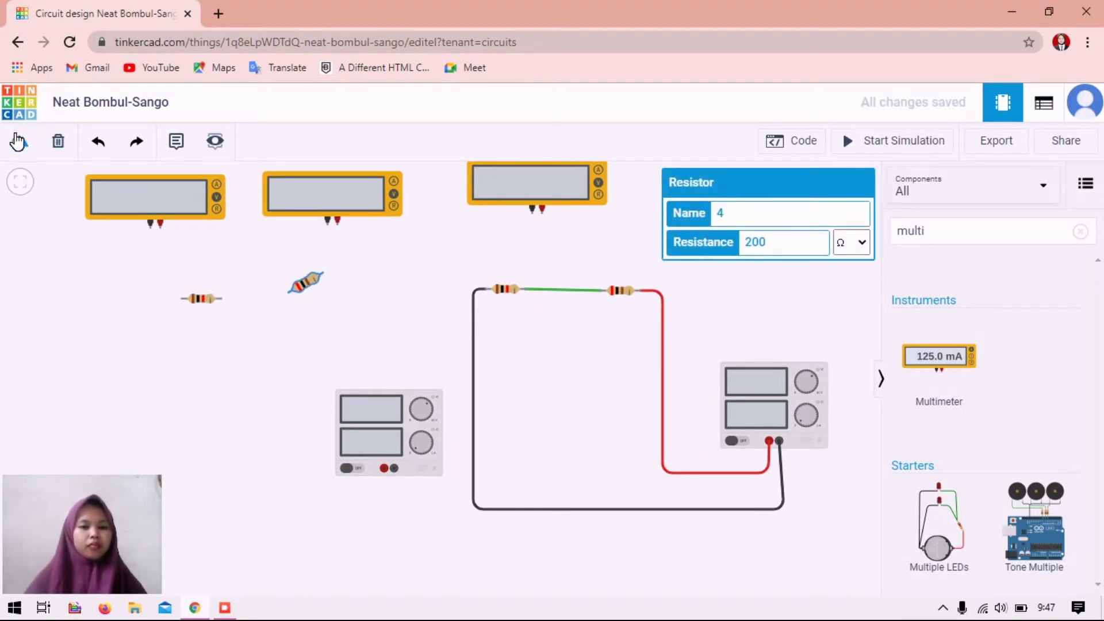
{"action": "left_click_drag", "start_coordinate": [300, 286], "coordinate": [195, 367]}
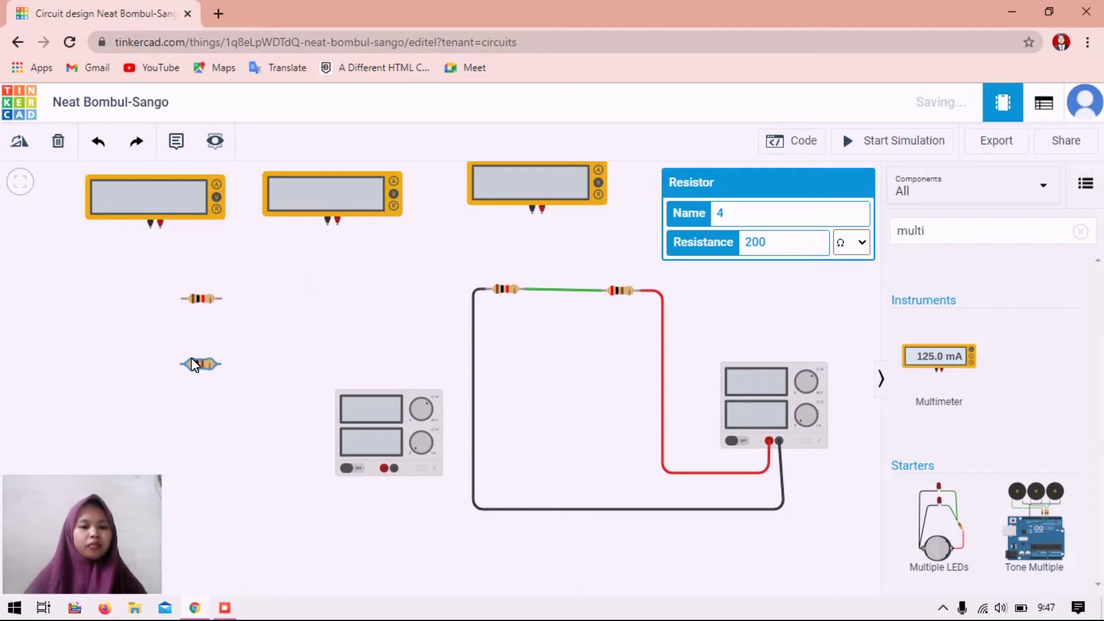
- Wire the upper left-hand resistor's left end to the left power supply's negative terminal and colour the wire black
{"action": "left_click", "coordinate": [212, 412]}
{"action": "left_click", "coordinate": [180, 298]}
{"action": "left_click", "coordinate": [145, 298]}
{"action": "mouse_move", "coordinate": [137, 498]}
{"action": "left_mouse_down"}
{"action": "mouse_move", "coordinate": [222, 508]}
{"action": "mouse_move", "coordinate": [109, 468]}
{"action": "mouse_move", "coordinate": [116, 504]}
{"action": "left_mouse_up"}
{"action": "left_click", "coordinate": [149, 502]}
{"action": "left_click", "coordinate": [394, 502]}
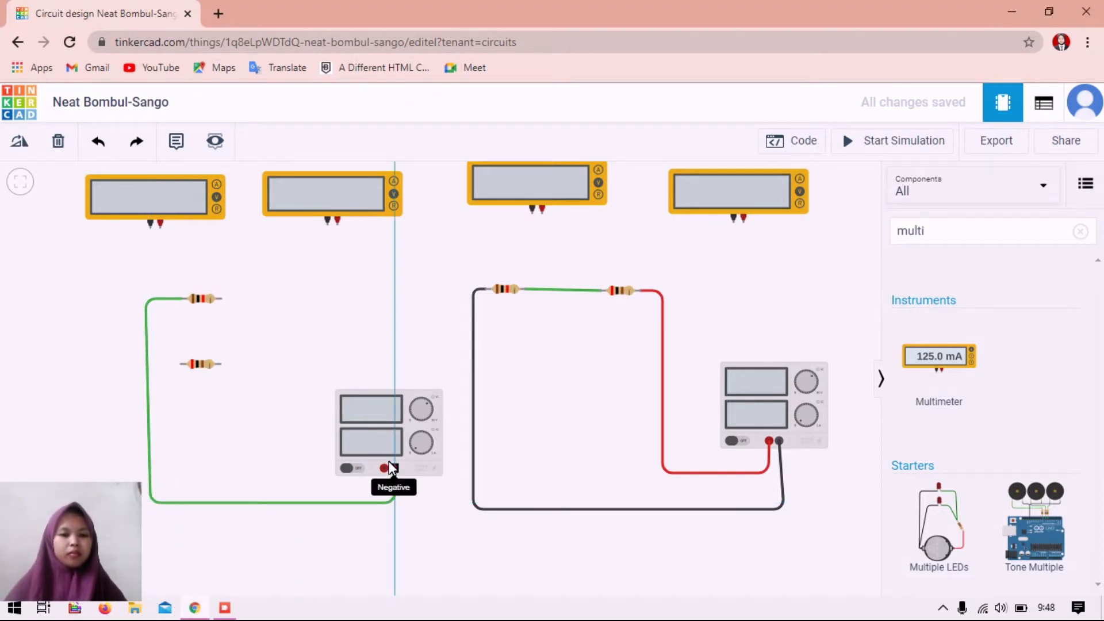
{"action": "left_click", "coordinate": [393, 468]}
{"action": "left_click", "coordinate": [821, 213]}
{"action": "left_click", "coordinate": [747, 228]}
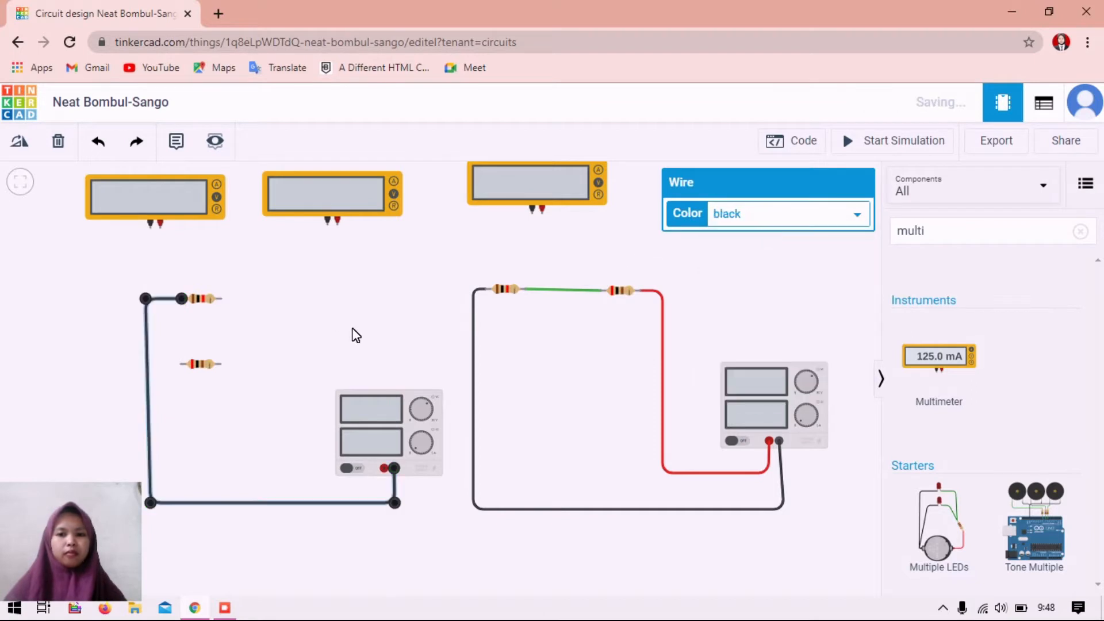
- Wire the lower left-hand resistor's left end to the left power supply's negative terminal and colour the wire black
{"action": "left_click", "coordinate": [182, 364]}
{"action": "left_click", "coordinate": [148, 363]}
{"action": "left_click", "coordinate": [151, 501]}
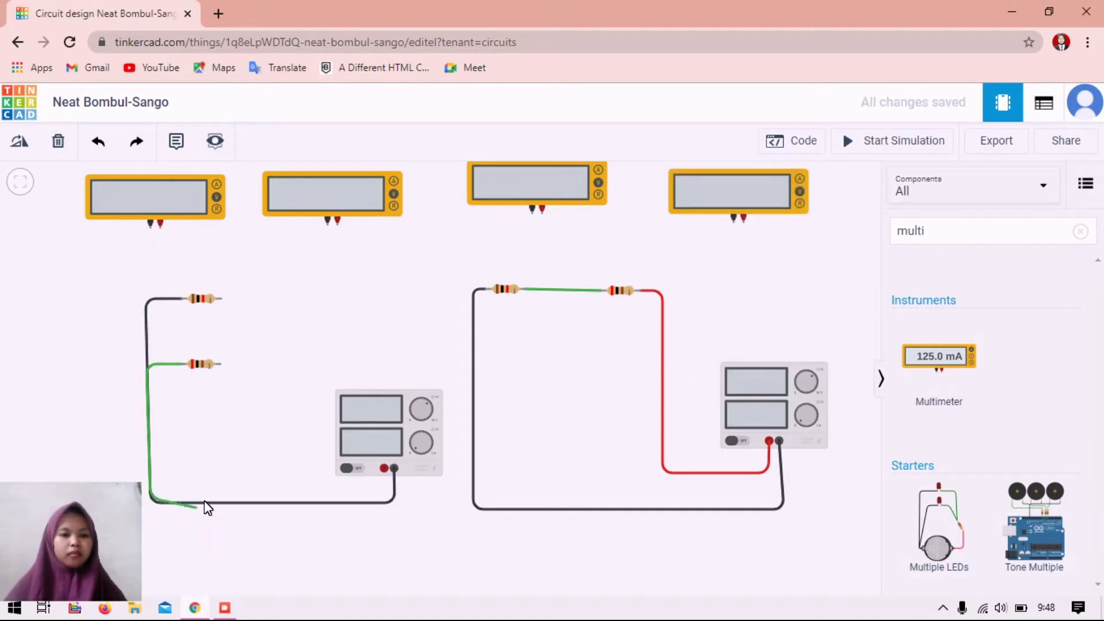
{"action": "left_click", "coordinate": [393, 467]}
{"action": "left_click", "coordinate": [785, 217]}
{"action": "left_click", "coordinate": [786, 233]}
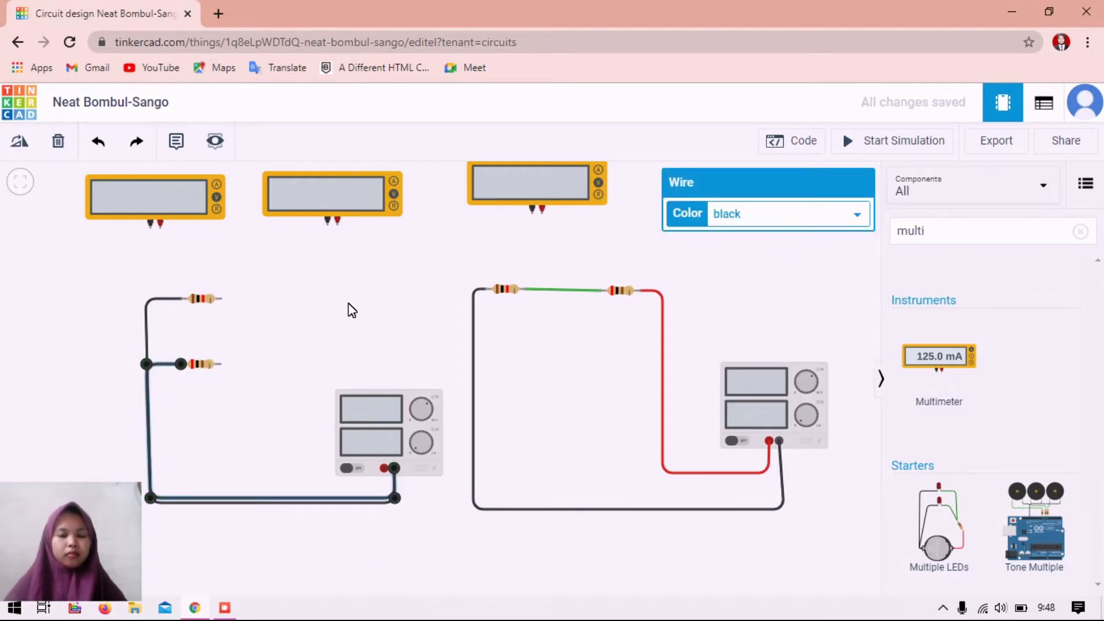
{"action": "left_click", "coordinate": [348, 311]}
- Wire the lower left-hand resistor's right end to the left power supply's positive terminal and colour the wire red
{"action": "left_click", "coordinate": [218, 364]}
{"action": "left_click", "coordinate": [266, 364]}
{"action": "left_click", "coordinate": [266, 481]}
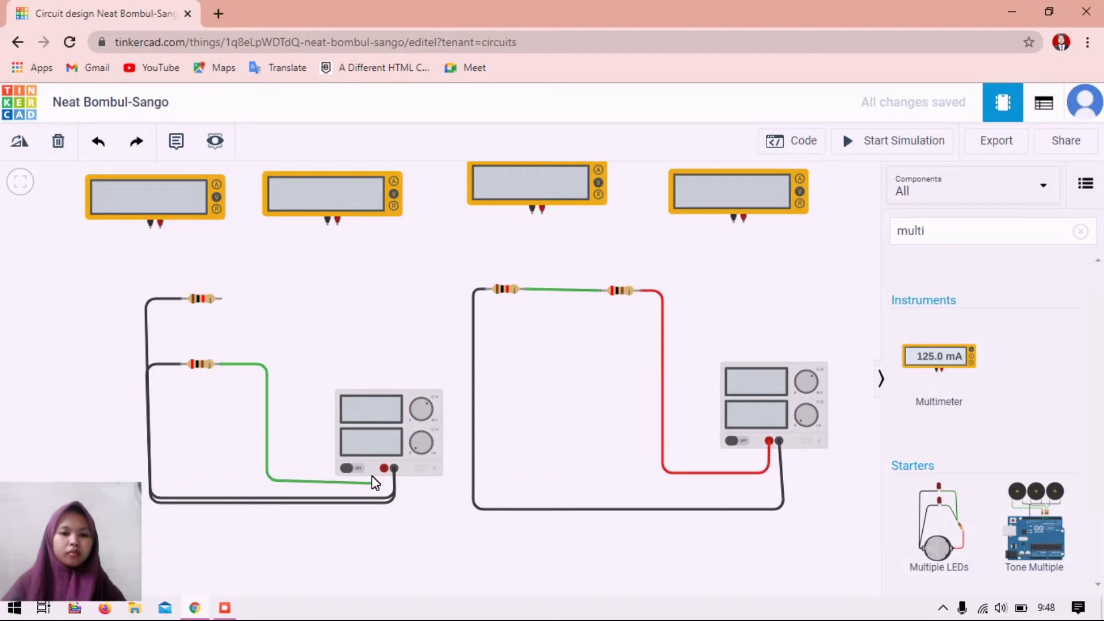
{"action": "left_click", "coordinate": [384, 468]}
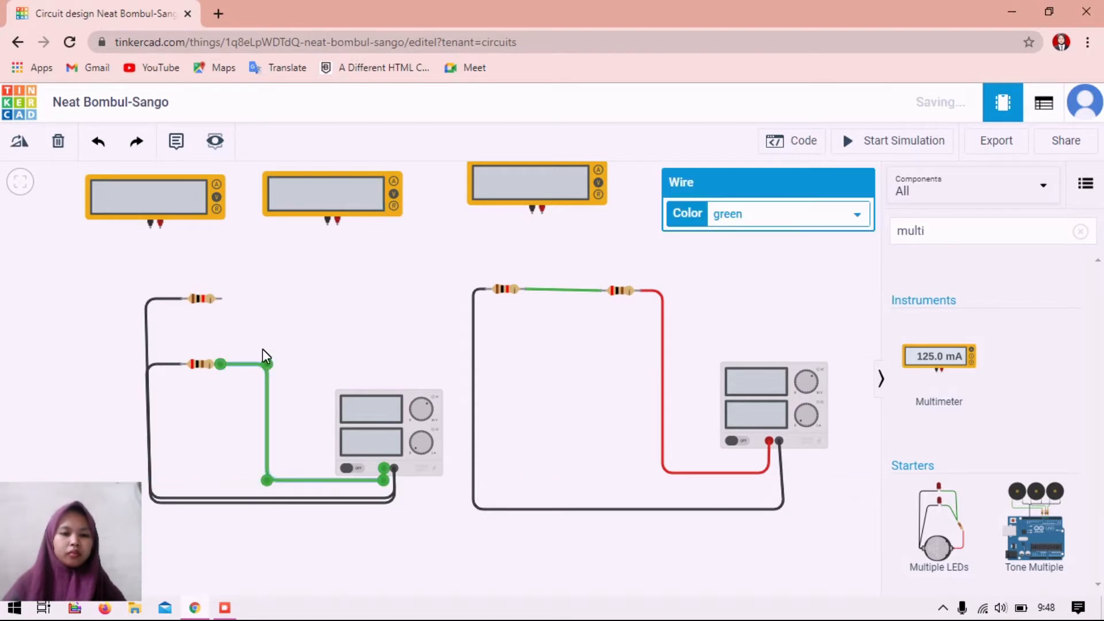
{"action": "left_click", "coordinate": [746, 212]}
{"action": "left_click", "coordinate": [724, 248]}
- Wire the upper left-hand resistor's right end to the left power supply's positive terminal and colour the wire red
{"action": "left_click", "coordinate": [218, 298]}
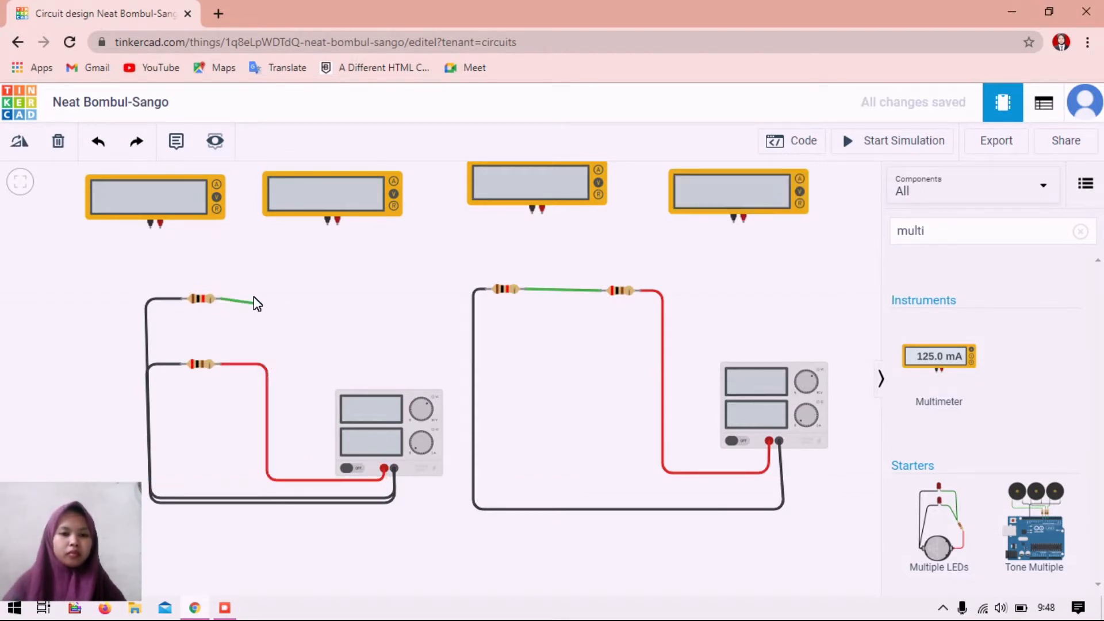
{"action": "left_click", "coordinate": [264, 298]}
{"action": "left_click", "coordinate": [281, 473]}
{"action": "left_click", "coordinate": [728, 215]}
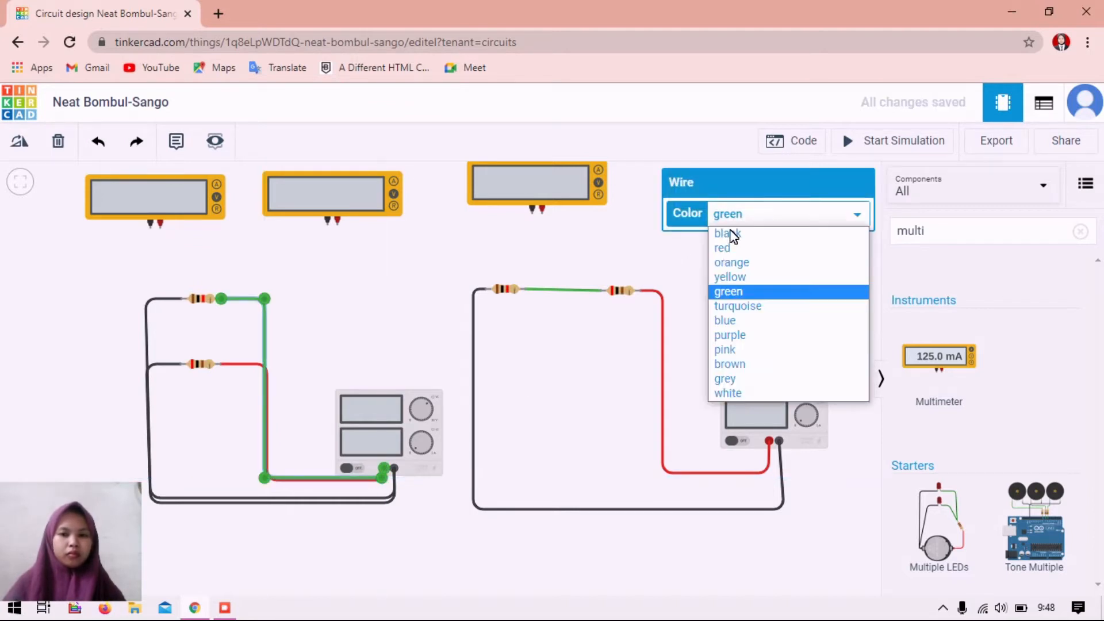
{"action": "left_click", "coordinate": [727, 245]}
{"action": "left_click", "coordinate": [362, 279]}
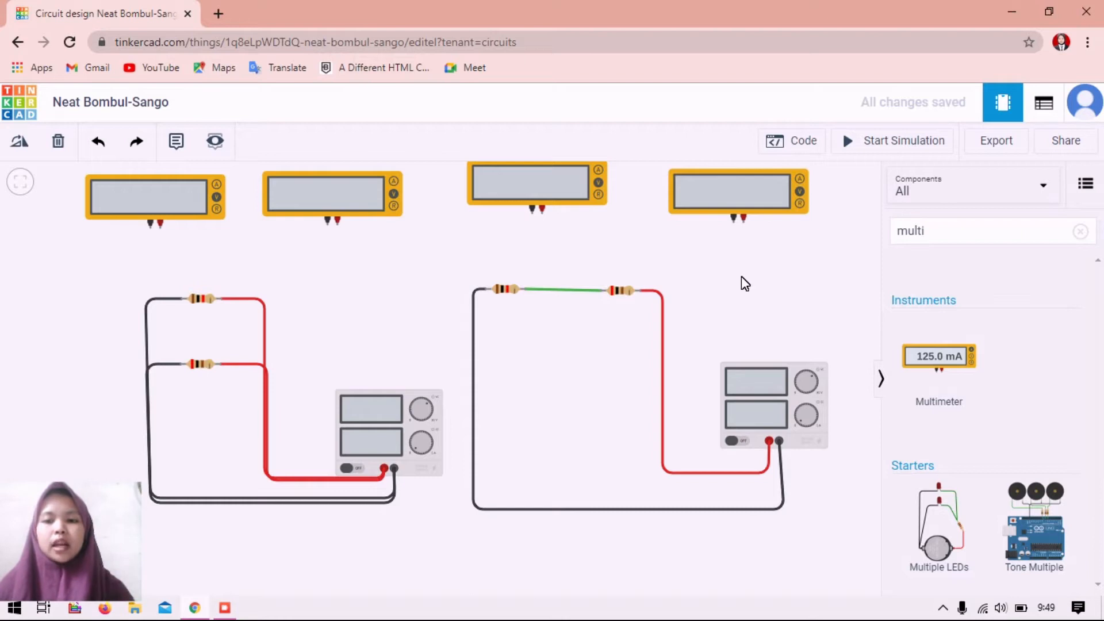
- Move the rightmost multimeter down so it sits just above the right-hand resistor of the series circuit
{"action": "left_click", "coordinate": [741, 190]}
{"action": "left_click", "coordinate": [715, 305]}
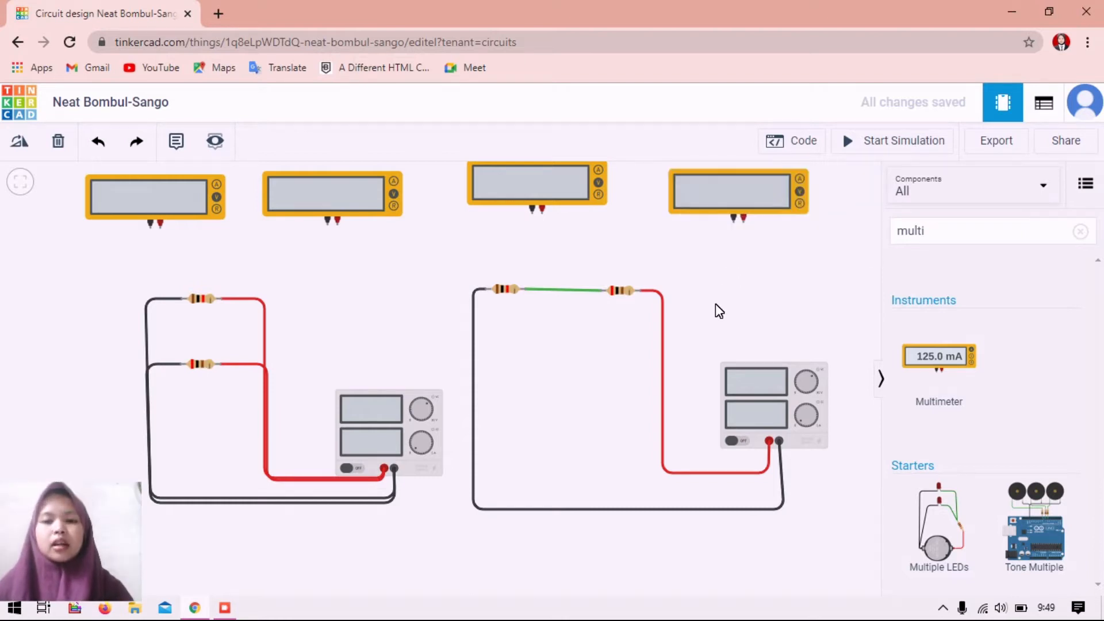
{"action": "left_click", "coordinate": [754, 185]}
{"action": "left_click_drag", "start_coordinate": [755, 185], "coordinate": [778, 282]}
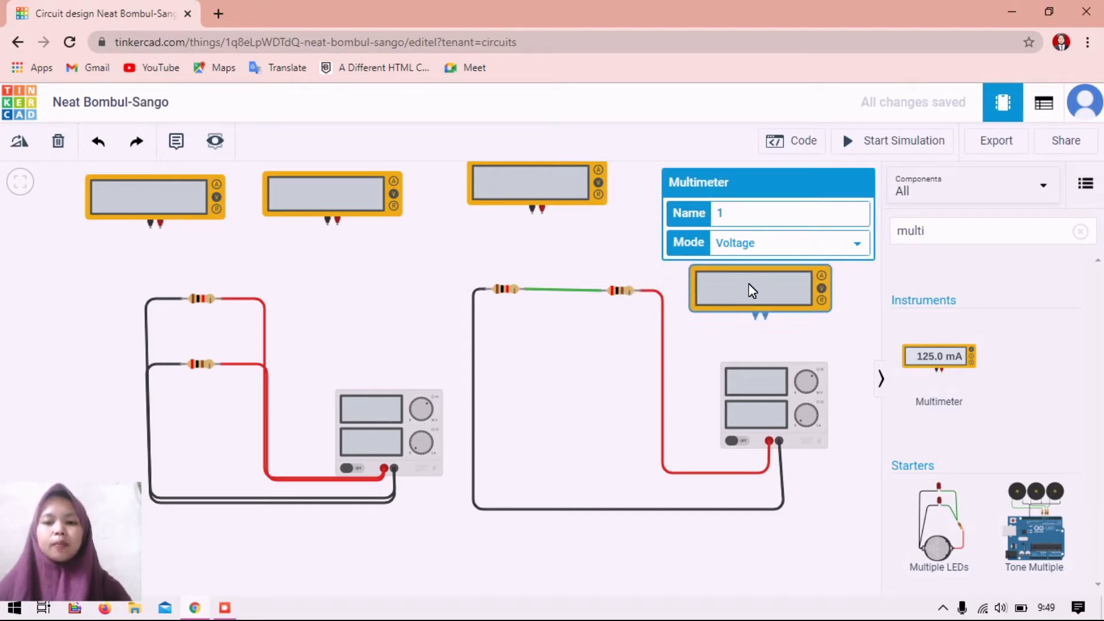
{"action": "left_click_drag", "start_coordinate": [752, 290], "coordinate": [721, 262]}
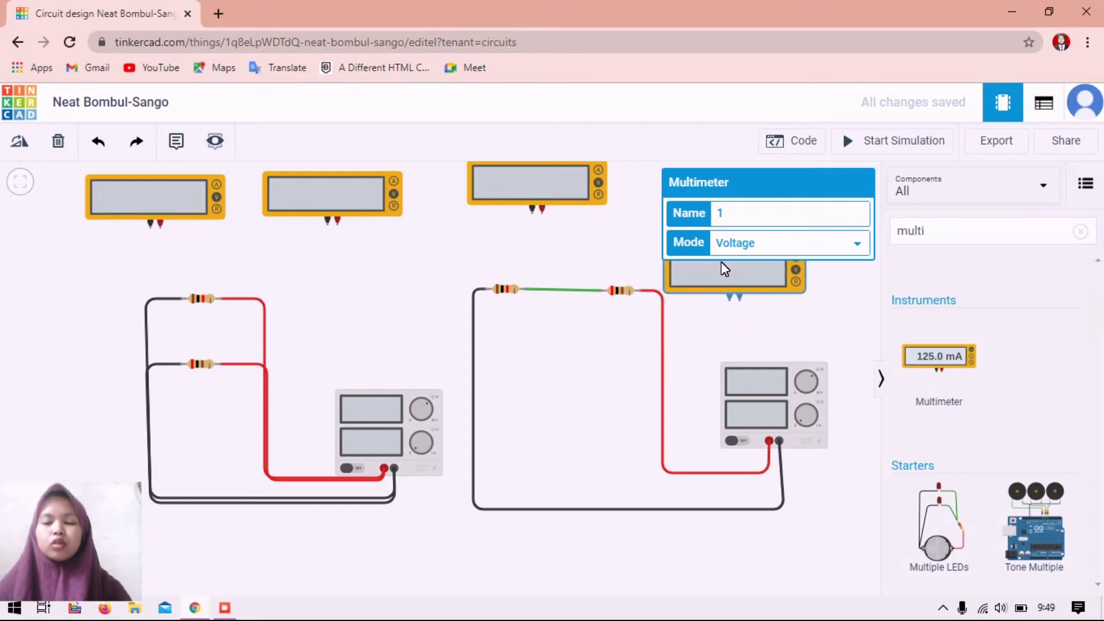
{"action": "left_click", "coordinate": [723, 319]}
{"action": "mouse_move", "coordinate": [740, 247]}
{"action": "left_mouse_down"}
{"action": "mouse_move", "coordinate": [727, 219]}
{"action": "mouse_move", "coordinate": [699, 264]}
{"action": "mouse_move", "coordinate": [692, 192]}
{"action": "mouse_move", "coordinate": [688, 216]}
{"action": "left_mouse_up"}
- Wire the moved multimeter's negative terminal to the left end of the series circuit's right-hand resistor and colour the wire black
{"action": "left_click", "coordinate": [673, 257]}
{"action": "left_click", "coordinate": [592, 259]}
{"action": "left_click", "coordinate": [597, 302]}
{"action": "left_click", "coordinate": [845, 213]}
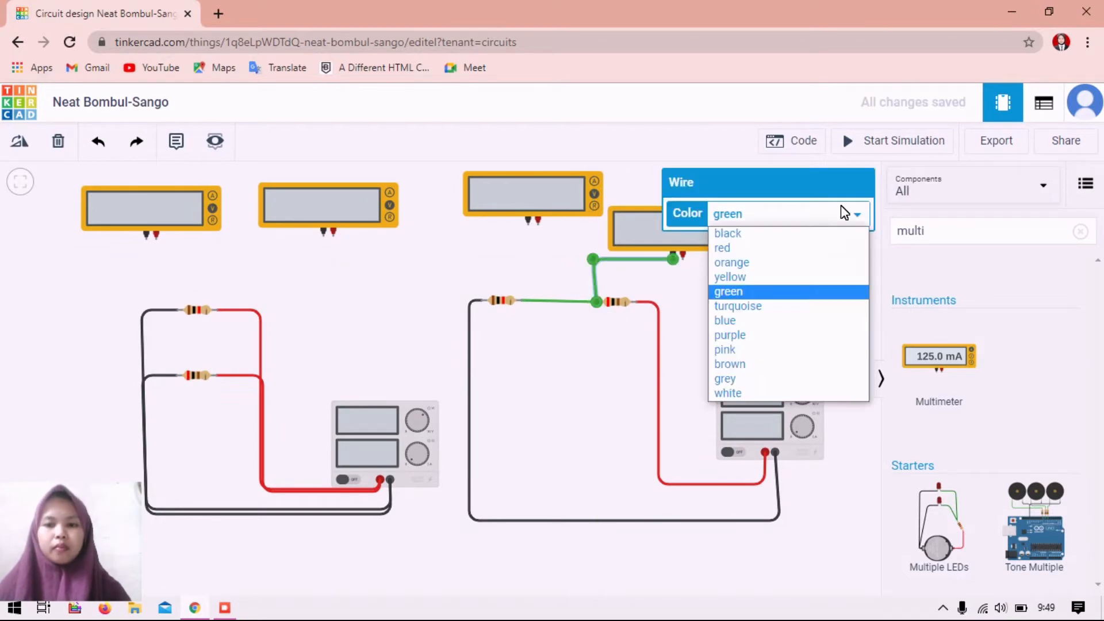
{"action": "left_click", "coordinate": [777, 232]}
- Wire the same multimeter's positive terminal to the right end of the series circuit's right-hand resistor and colour the wire red
{"action": "left_click", "coordinate": [682, 255]}
{"action": "left_click", "coordinate": [683, 272]}
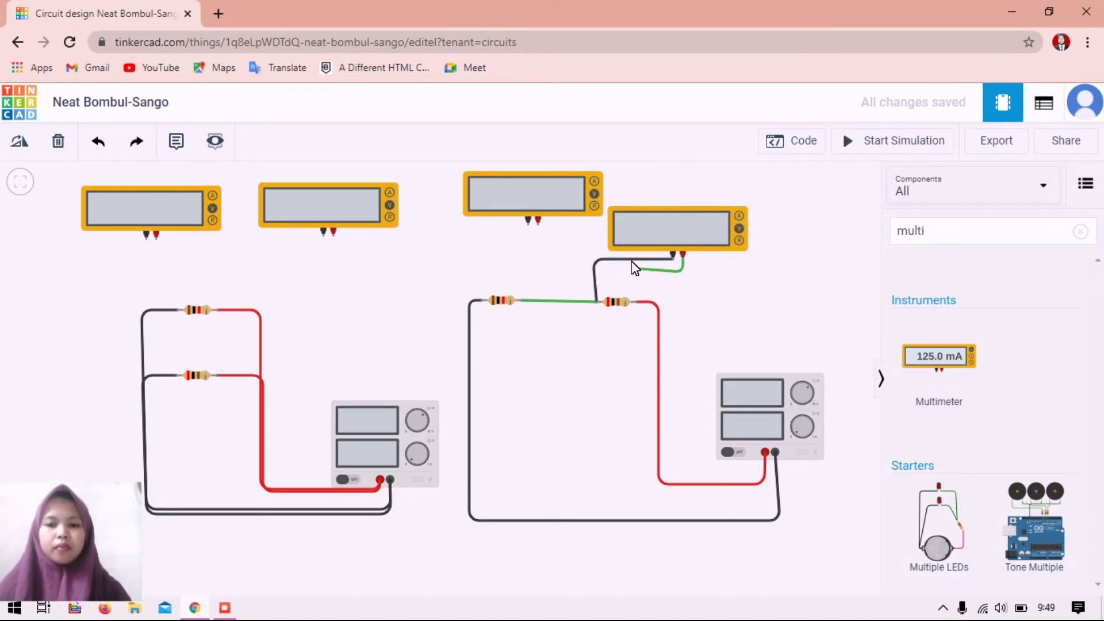
{"action": "left_click", "coordinate": [636, 272]}
{"action": "left_click", "coordinate": [629, 293]}
{"action": "left_click", "coordinate": [784, 209]}
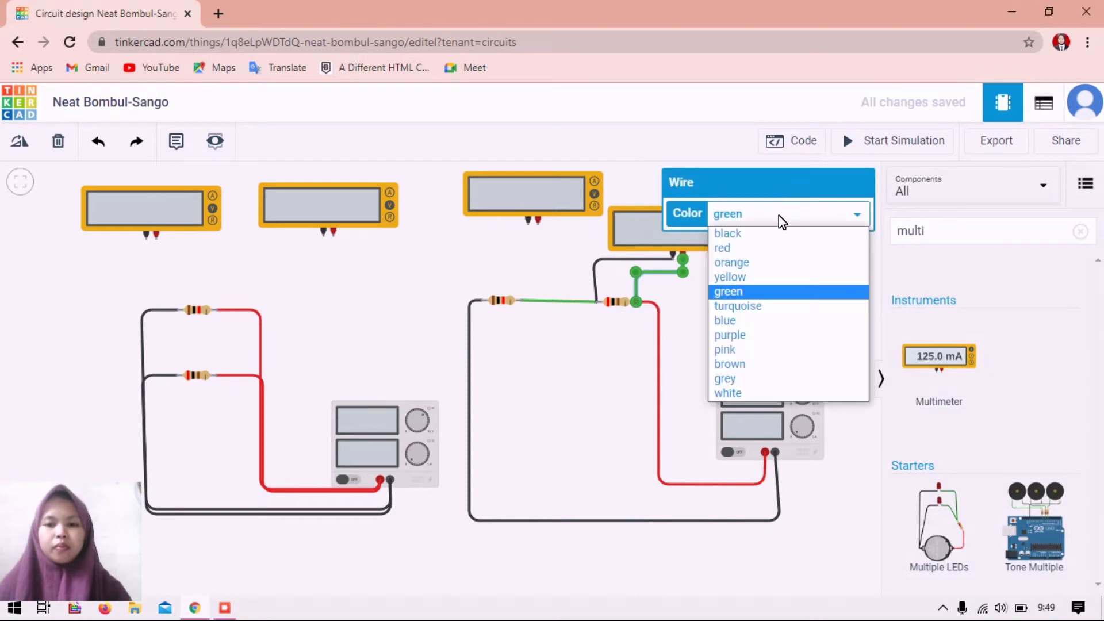
{"action": "left_click", "coordinate": [758, 242]}
- Wire the series circuit's other multimeter from its negative terminal to the left end of the left-hand series resistor, in black
{"action": "left_click_drag", "start_coordinate": [508, 249], "coordinate": [517, 258]}
{"action": "left_click", "coordinate": [538, 230]}
{"action": "left_click", "coordinate": [488, 234]}
{"action": "left_click", "coordinate": [490, 310]}
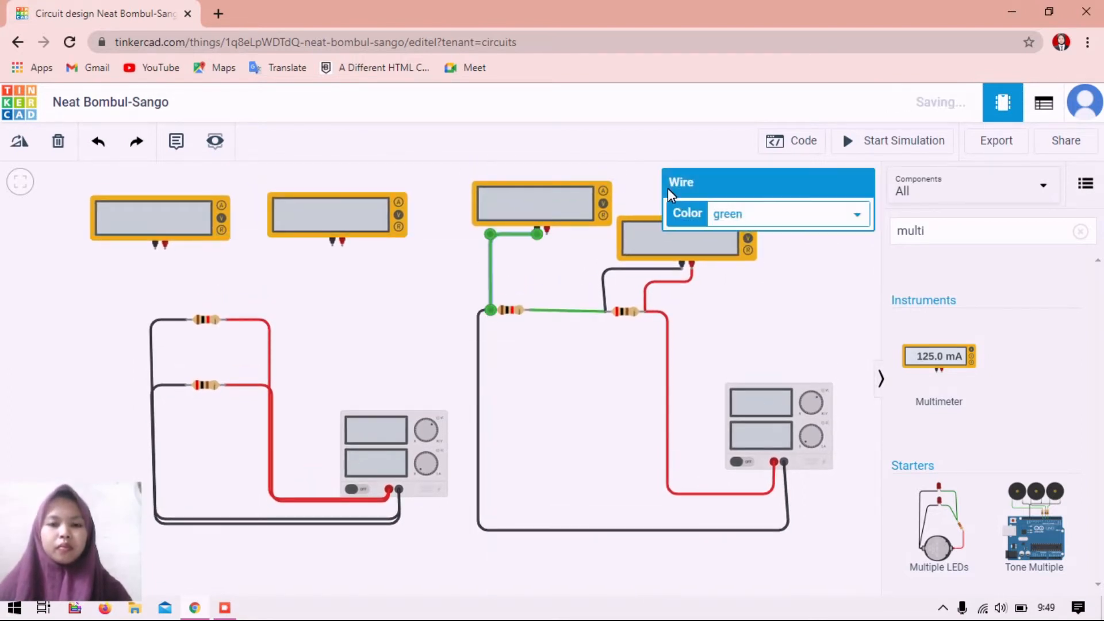
{"action": "left_click", "coordinate": [745, 214]}
{"action": "left_click", "coordinate": [744, 233]}
- Wire that multimeter's positive terminal to the right end of the left-hand series resistor and colour the wire red
{"action": "left_click", "coordinate": [547, 229]}
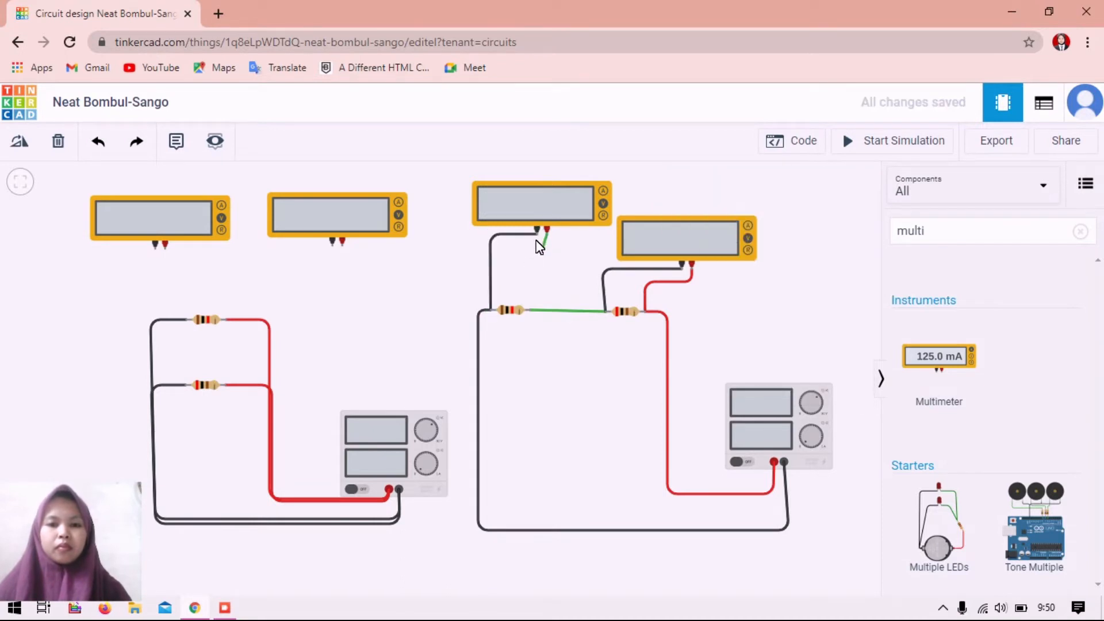
{"action": "left_click", "coordinate": [528, 246]}
{"action": "left_click", "coordinate": [530, 311]}
{"action": "left_click", "coordinate": [745, 214]}
{"action": "left_click", "coordinate": [726, 250]}
{"action": "left_click", "coordinate": [697, 336]}
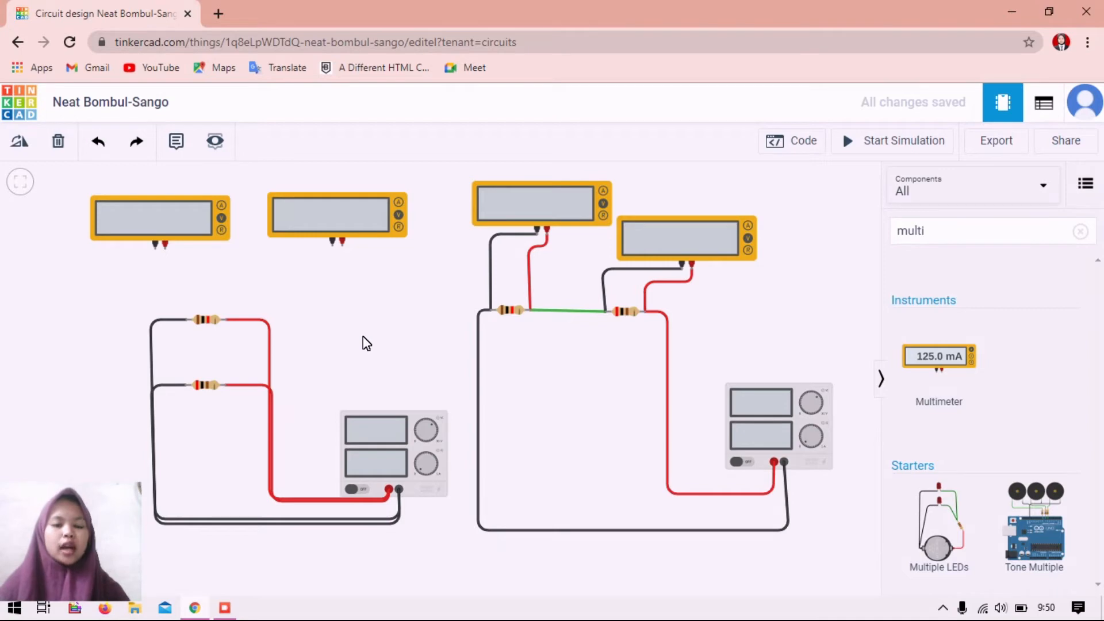
- Set the second multimeter from the left to Amperage mode and move it down beside the upper parallel resistor
{"action": "left_click", "coordinate": [339, 218]}
{"action": "left_click", "coordinate": [847, 242]}
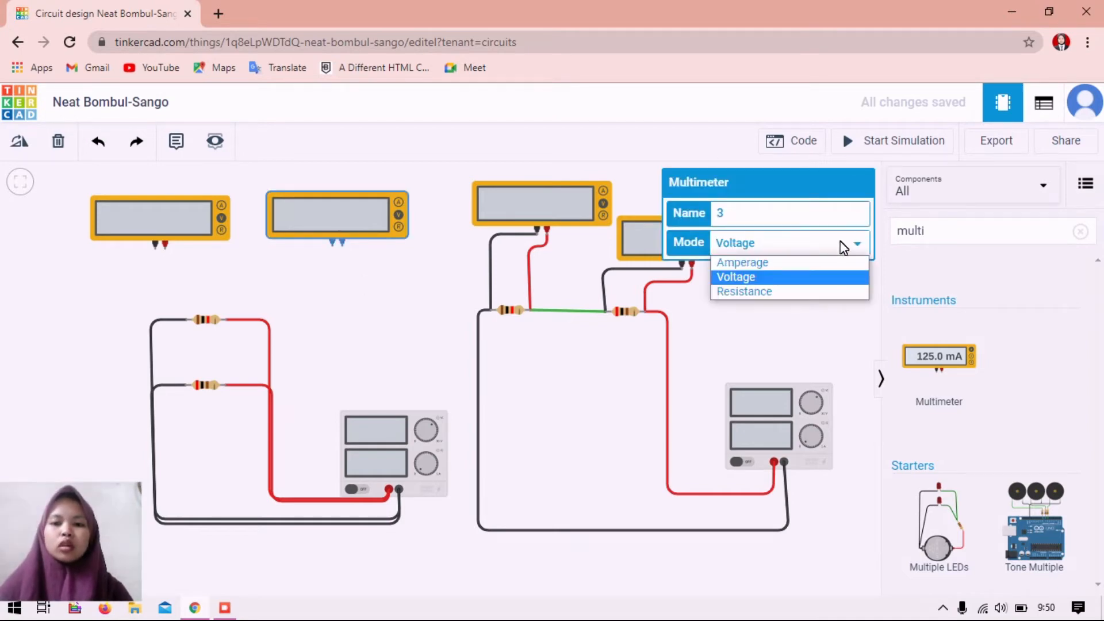
{"action": "left_click", "coordinate": [832, 257]}
{"action": "left_click", "coordinate": [314, 324]}
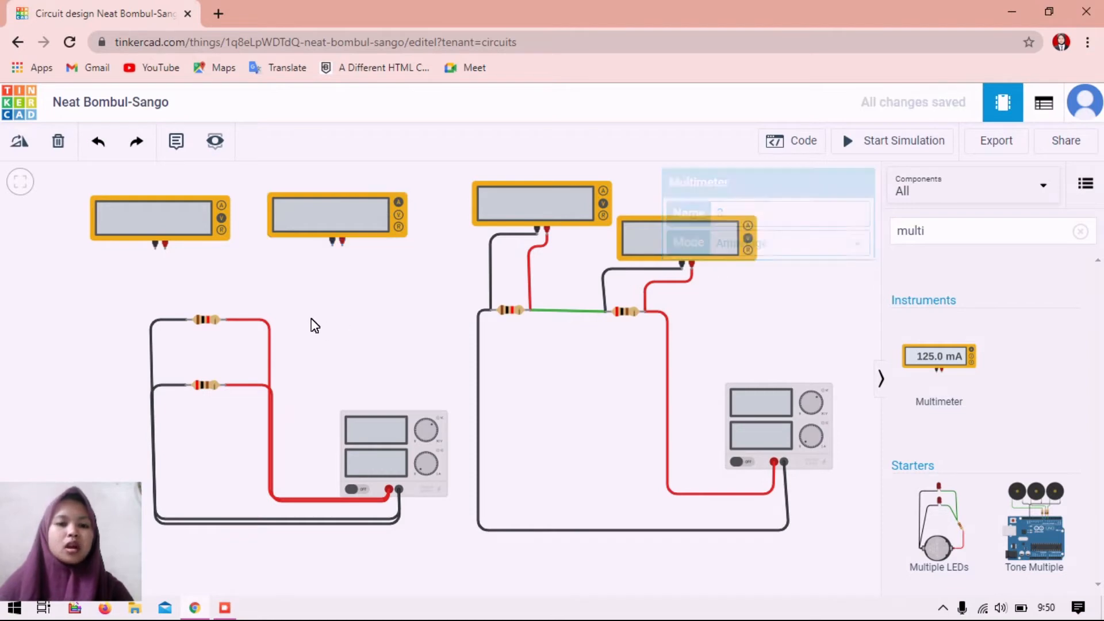
{"action": "left_click", "coordinate": [326, 211]}
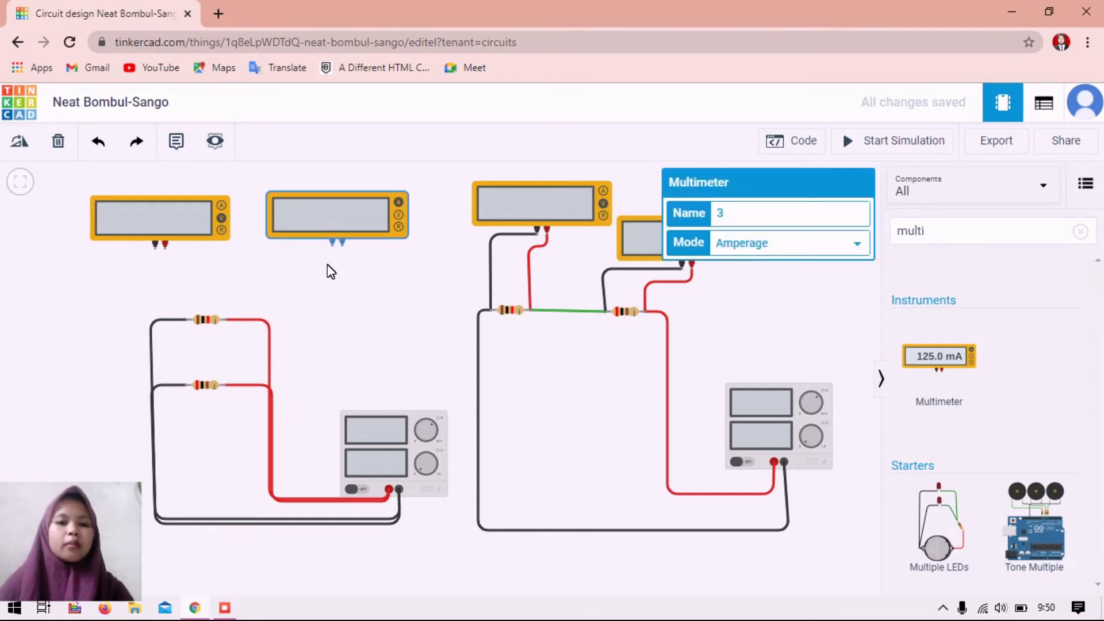
{"action": "left_click_drag", "start_coordinate": [351, 214], "coordinate": [358, 276]}
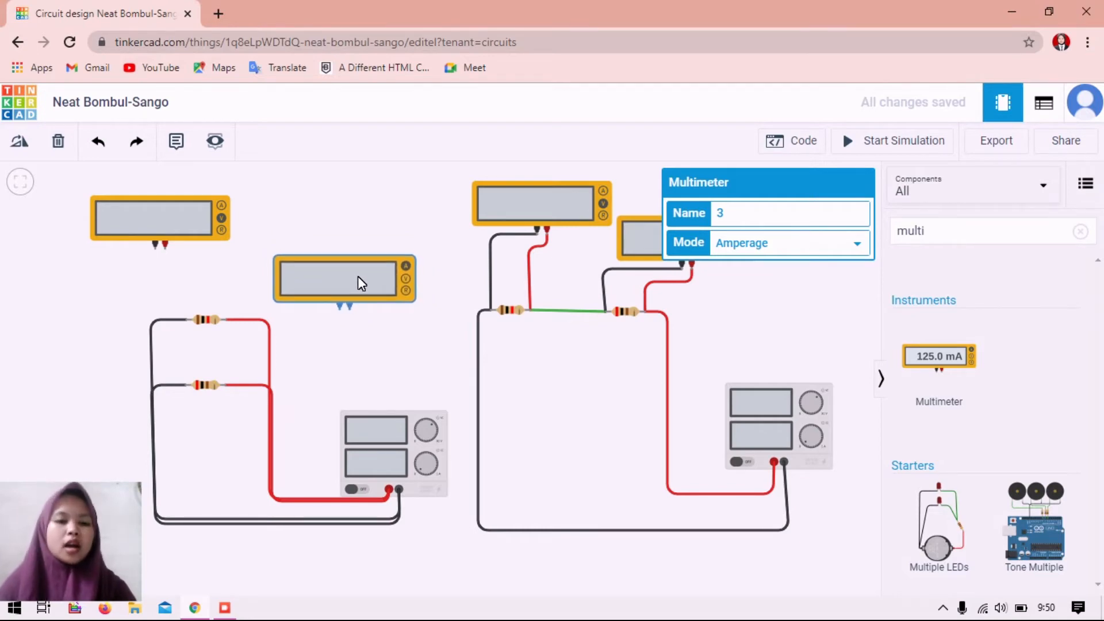
- Delete the upper parallel resistor's red wire and connect its right end to the Amperage multimeter's negative terminal with a black wire
{"action": "left_click", "coordinate": [268, 334]}
{"action": "key", "text": "Delete"}
{"action": "left_click", "coordinate": [334, 302]}
{"action": "left_click", "coordinate": [339, 323]}
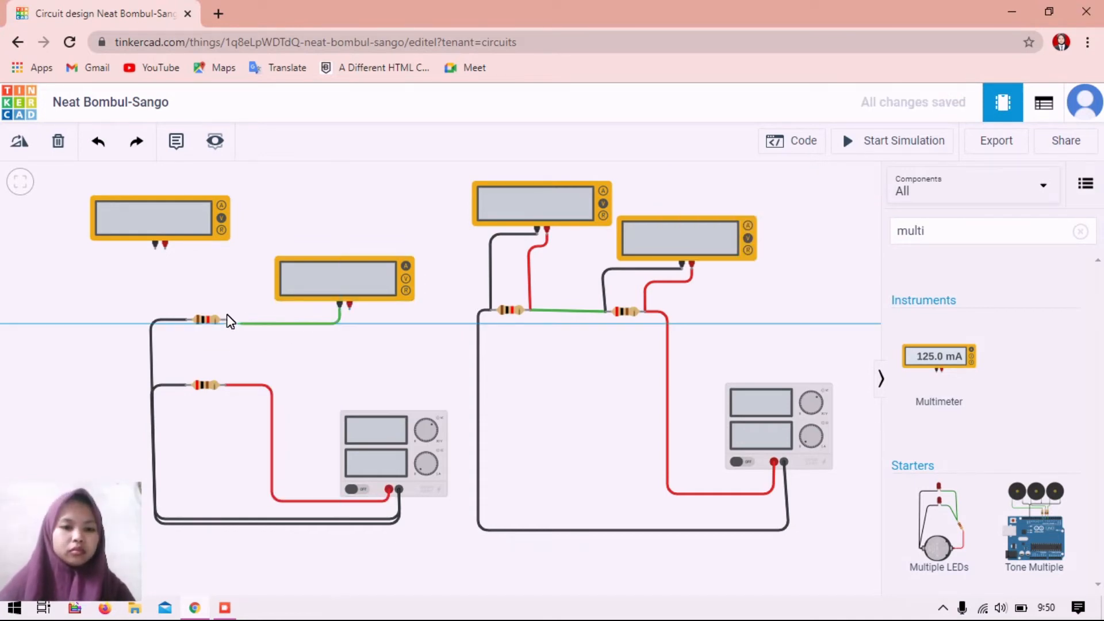
{"action": "left_click", "coordinate": [227, 318]}
{"action": "left_click", "coordinate": [823, 214]}
{"action": "left_click", "coordinate": [794, 231]}
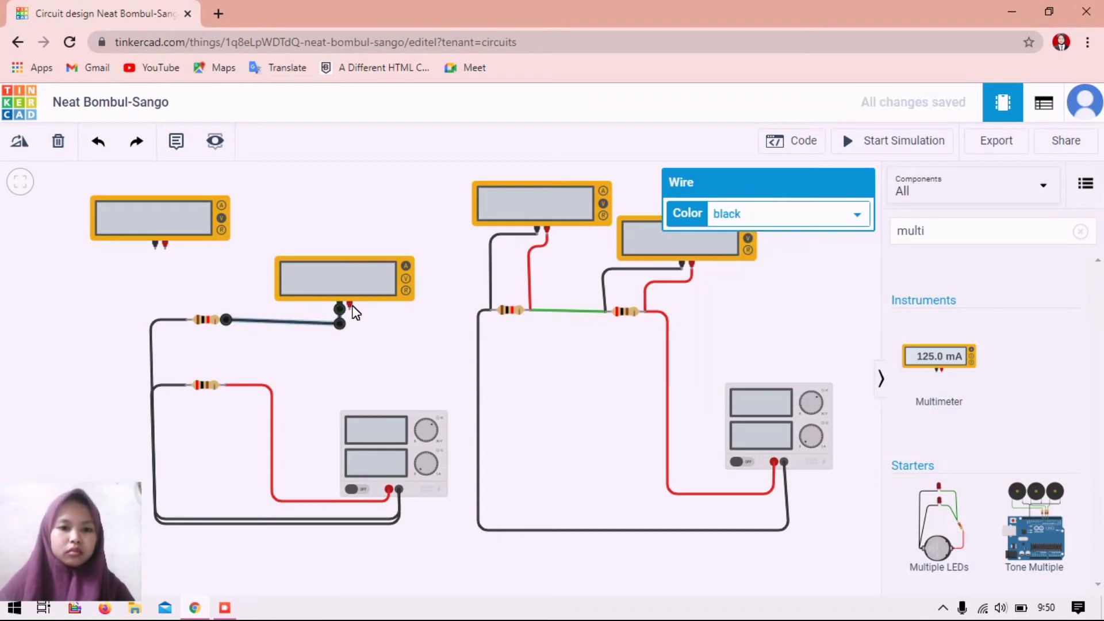
- Wire the Amperage multimeter's positive terminal to the left power supply's positive terminal and colour the wire red
{"action": "left_click", "coordinate": [349, 304]}
{"action": "left_click", "coordinate": [317, 352]}
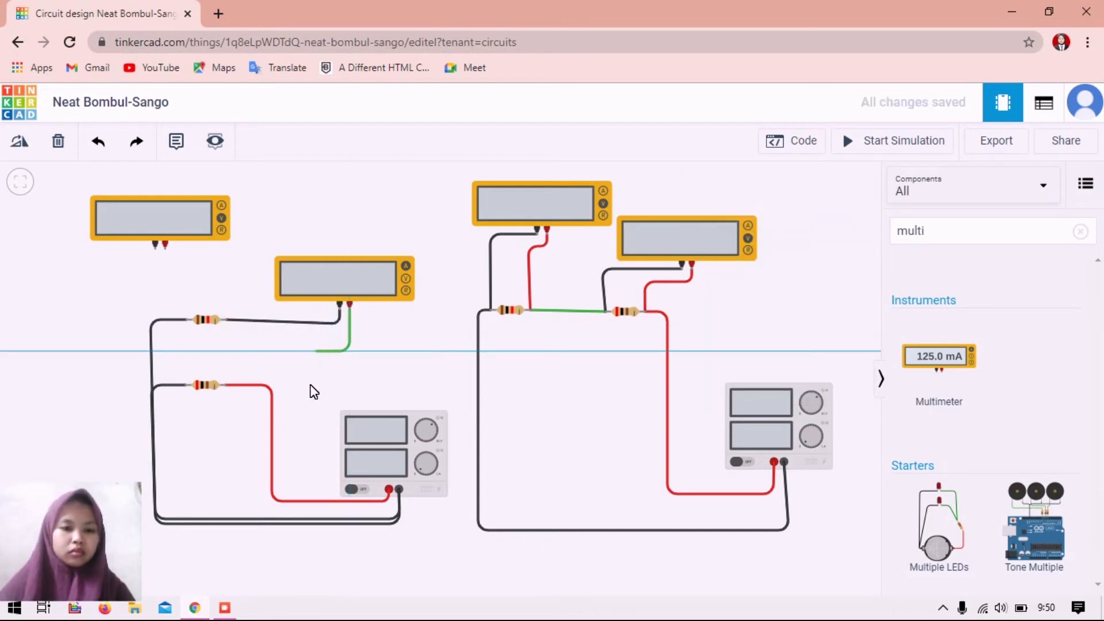
{"action": "left_click", "coordinate": [312, 493]}
{"action": "left_click", "coordinate": [382, 495]}
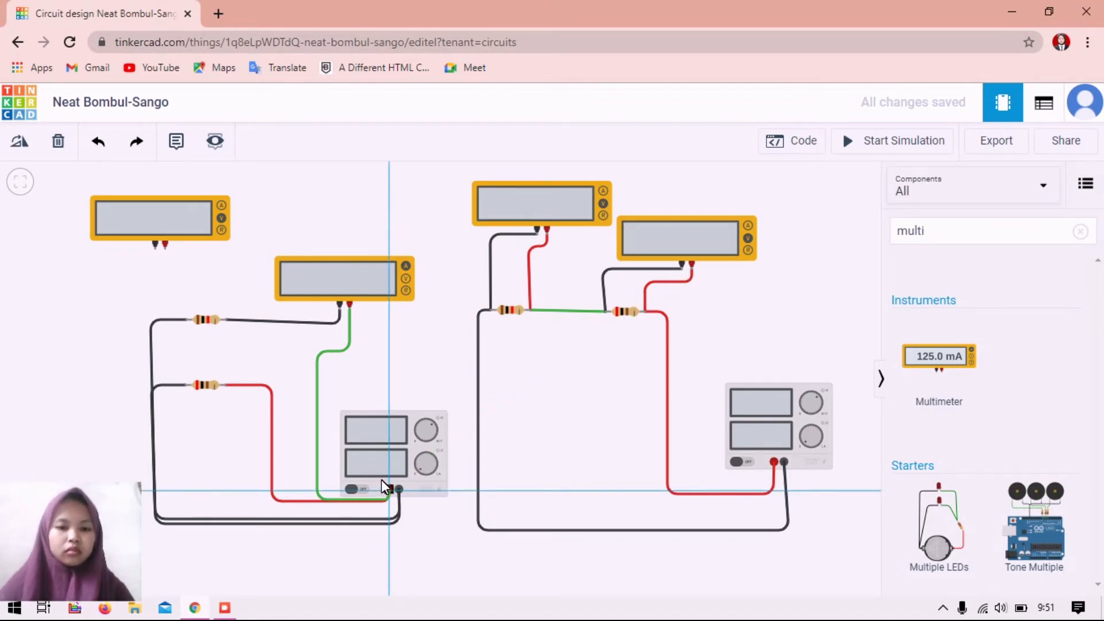
{"action": "left_click", "coordinate": [385, 486]}
{"action": "left_click", "coordinate": [816, 214]}
{"action": "left_click", "coordinate": [795, 246]}
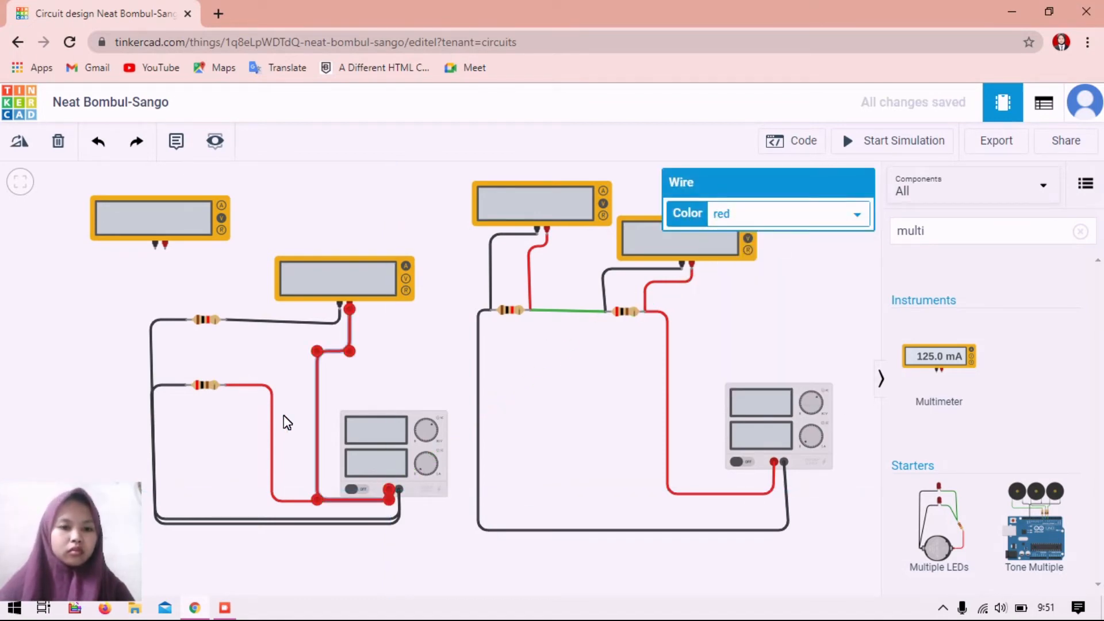
{"action": "left_click", "coordinate": [287, 422]}
- Delete the lower parallel resistor's red wire and place the remaining multimeter, set to Amperage mode, directly below the first ammeter
{"action": "left_click", "coordinate": [265, 396]}
{"action": "key", "text": "Delete"}
{"action": "left_click", "coordinate": [154, 204]}
{"action": "left_click", "coordinate": [804, 243]}
{"action": "left_click", "coordinate": [792, 255]}
{"action": "left_click_drag", "start_coordinate": [116, 207], "coordinate": [344, 351]}
- Wire the lower ammeter's negative terminal to the lower parallel resistor's right end and colour the wire black
{"action": "left_click", "coordinate": [345, 380]}
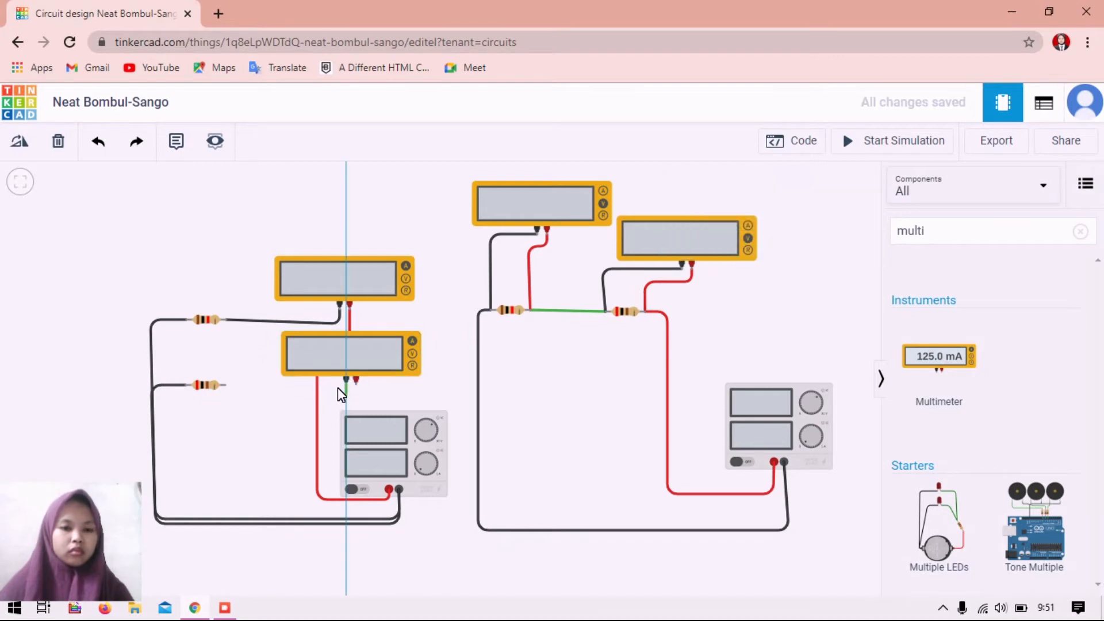
{"action": "left_click", "coordinate": [224, 385]}
{"action": "left_click", "coordinate": [779, 211]}
{"action": "left_click", "coordinate": [769, 235]}
- Wire the lower ammeter's positive terminal to the left power supply's positive terminal and colour the wire red
{"action": "left_click", "coordinate": [356, 380]}
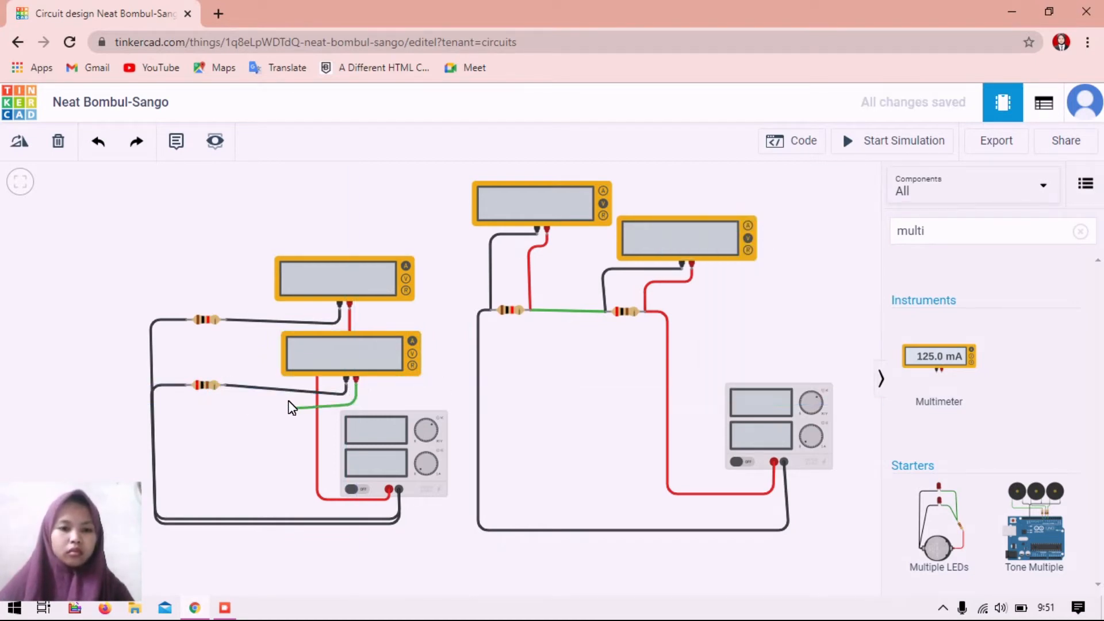
{"action": "left_click", "coordinate": [315, 405]}
{"action": "left_click", "coordinate": [314, 496]}
{"action": "left_click", "coordinate": [388, 496]}
{"action": "left_click", "coordinate": [388, 489]}
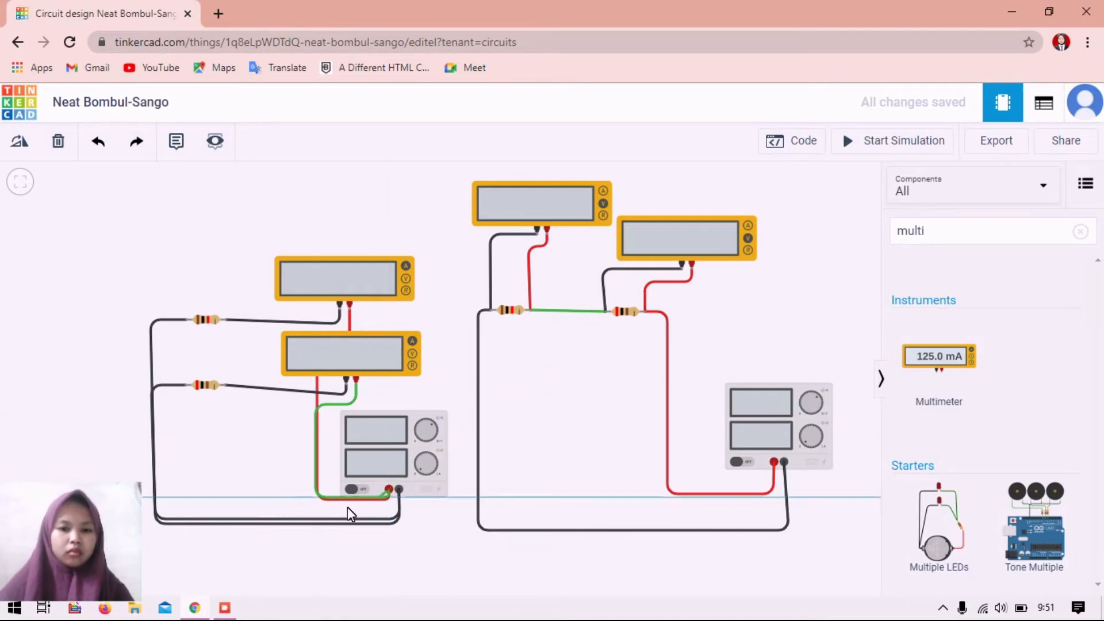
{"action": "left_click", "coordinate": [384, 480]}
{"action": "left_click", "coordinate": [772, 213]}
{"action": "left_click", "coordinate": [763, 248]}
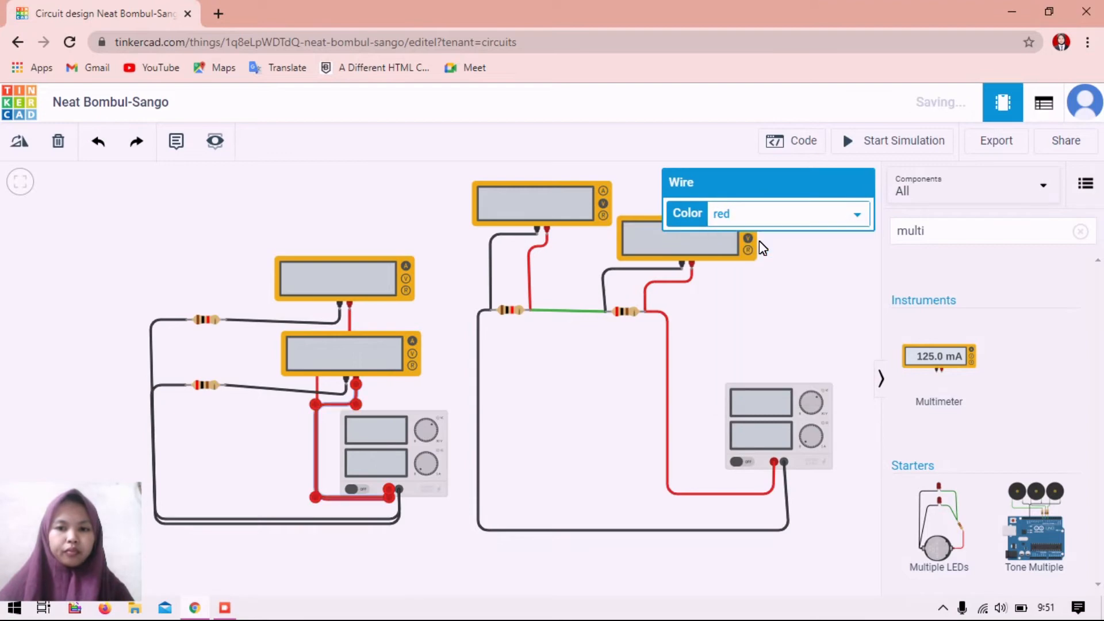
{"action": "left_click", "coordinate": [389, 224]}
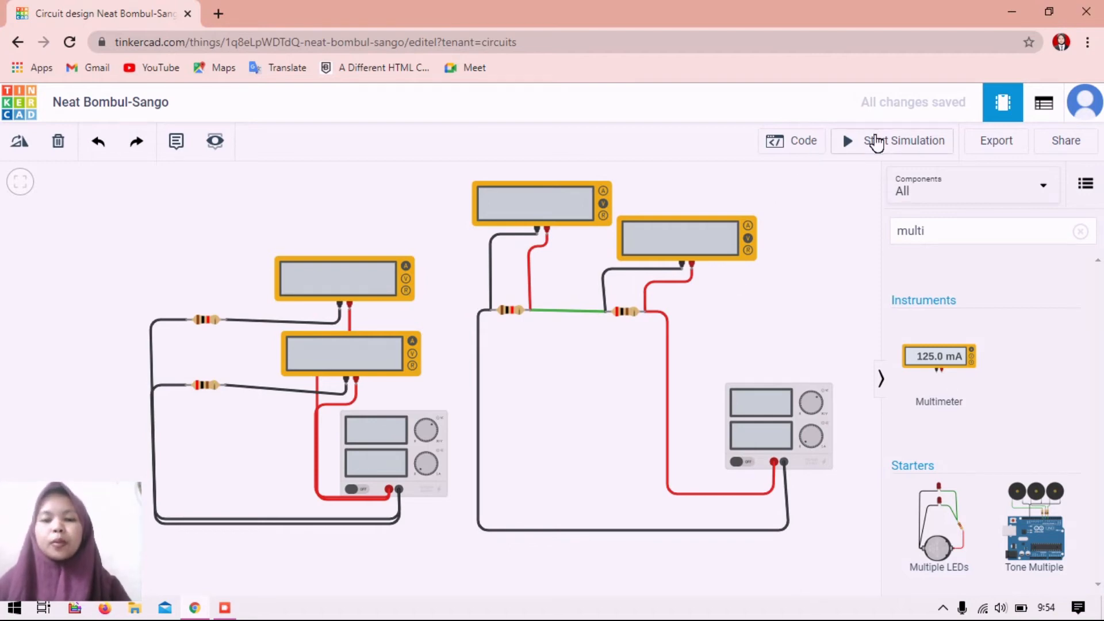
- Start the simulation of both circuits
{"action": "left_click", "coordinate": [876, 143]}
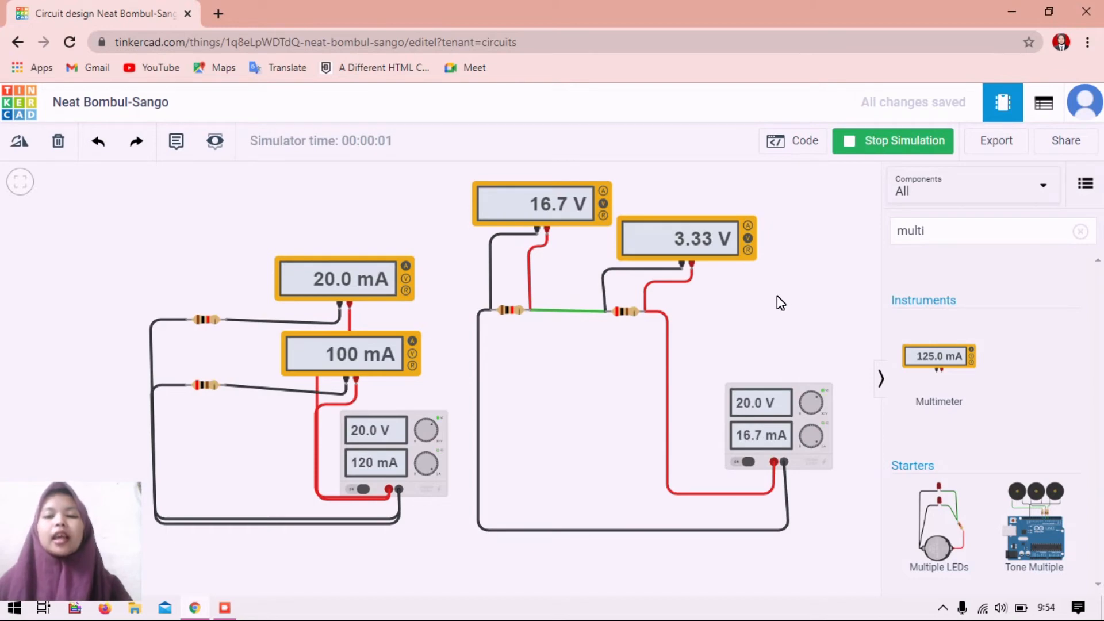